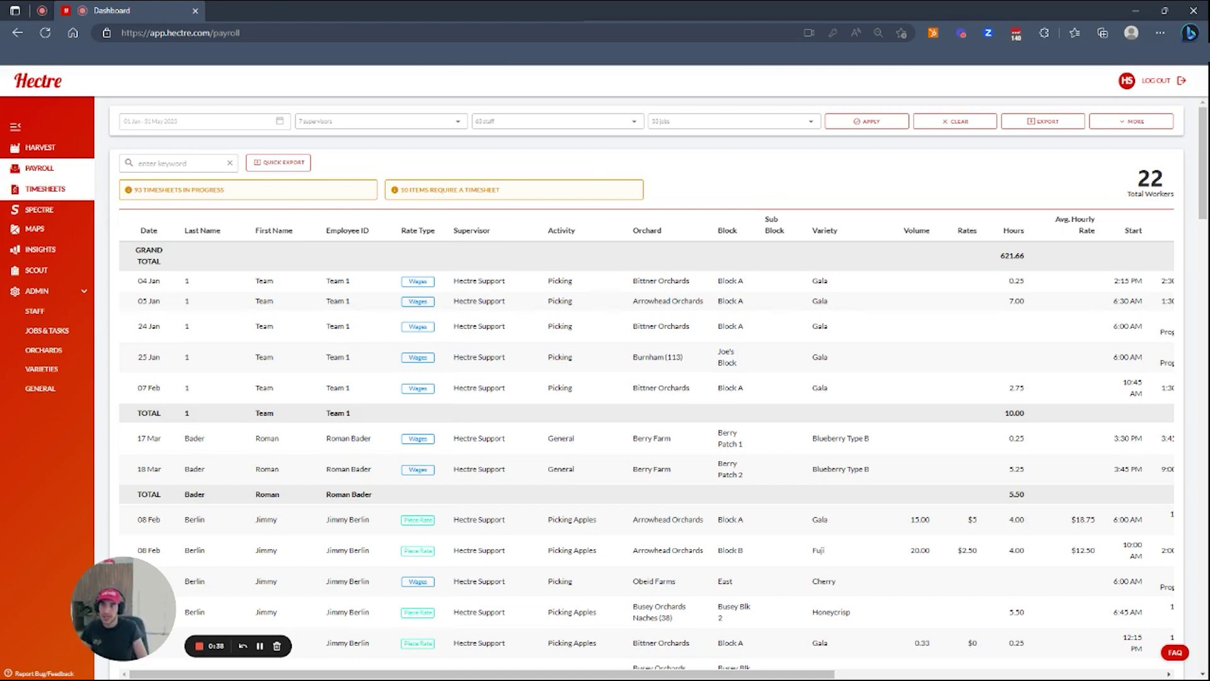
Open the timesheets page and expand the filter area to show the additional filters.
{"action": "left_click", "coordinate": [68, 190]}
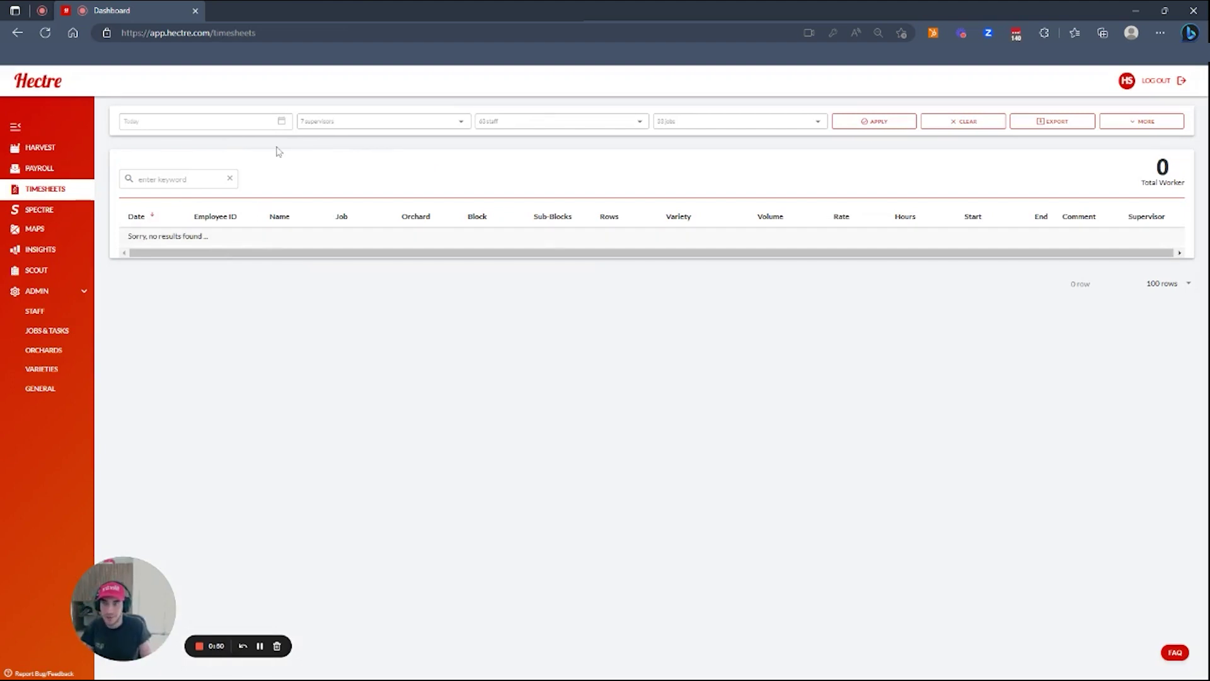
{"action": "left_click", "coordinate": [262, 127]}
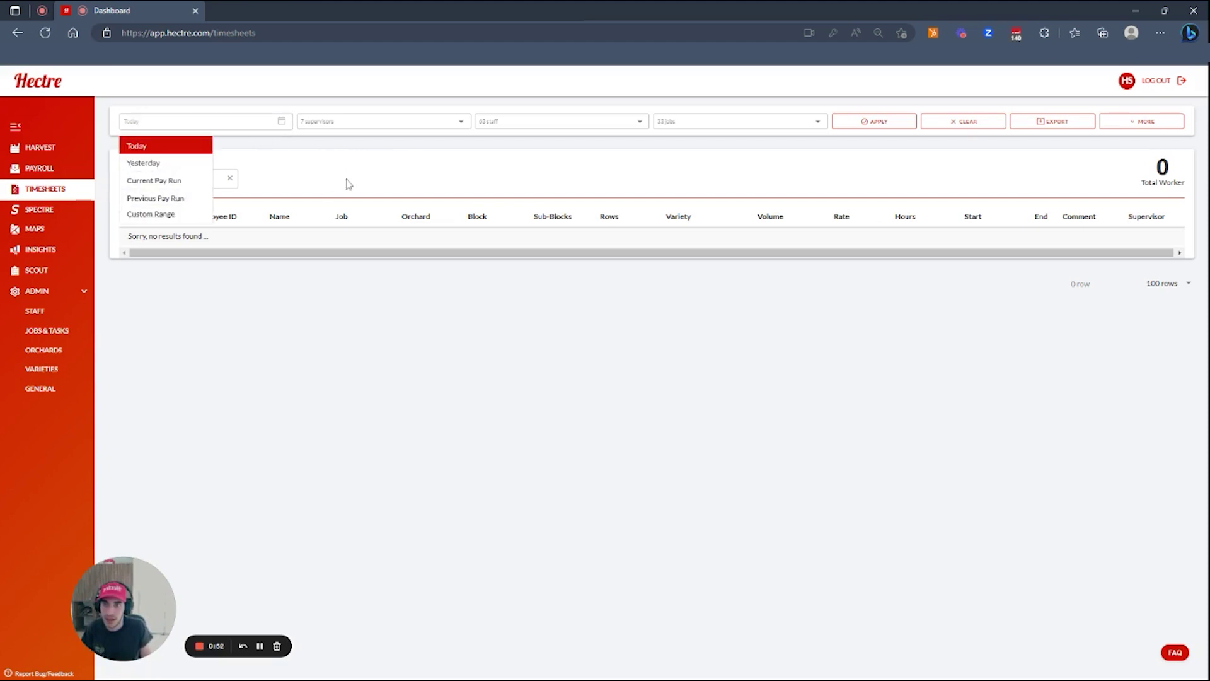
{"action": "left_click", "coordinate": [1056, 123]}
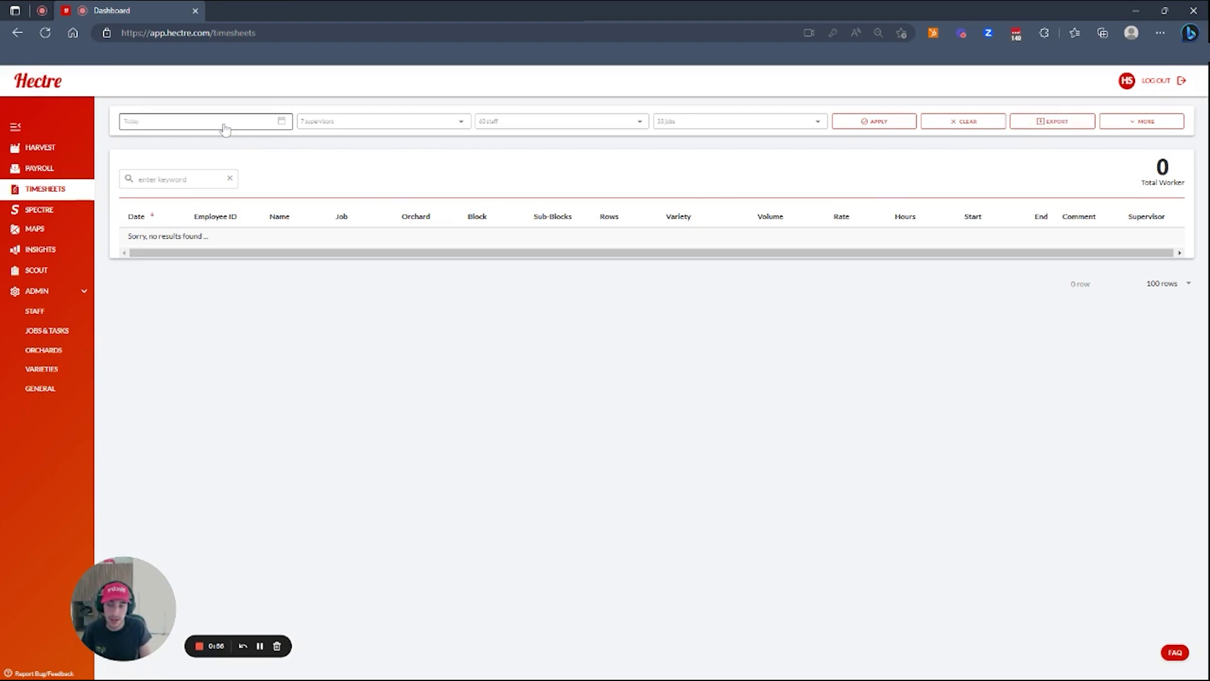
{"action": "left_click", "coordinate": [1142, 121]}
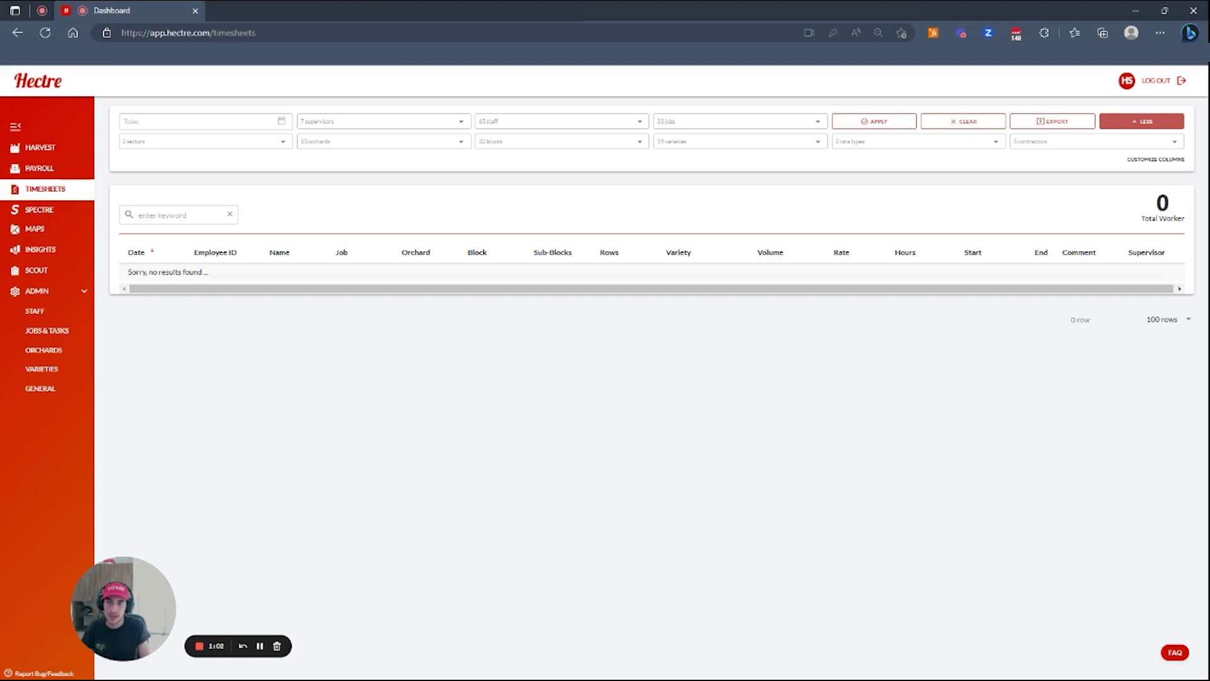
Filter the timesheets to the custom date range 01 Jan to 01 Apr 2023.
{"action": "left_click", "coordinate": [224, 130]}
{"action": "left_click", "coordinate": [158, 214]}
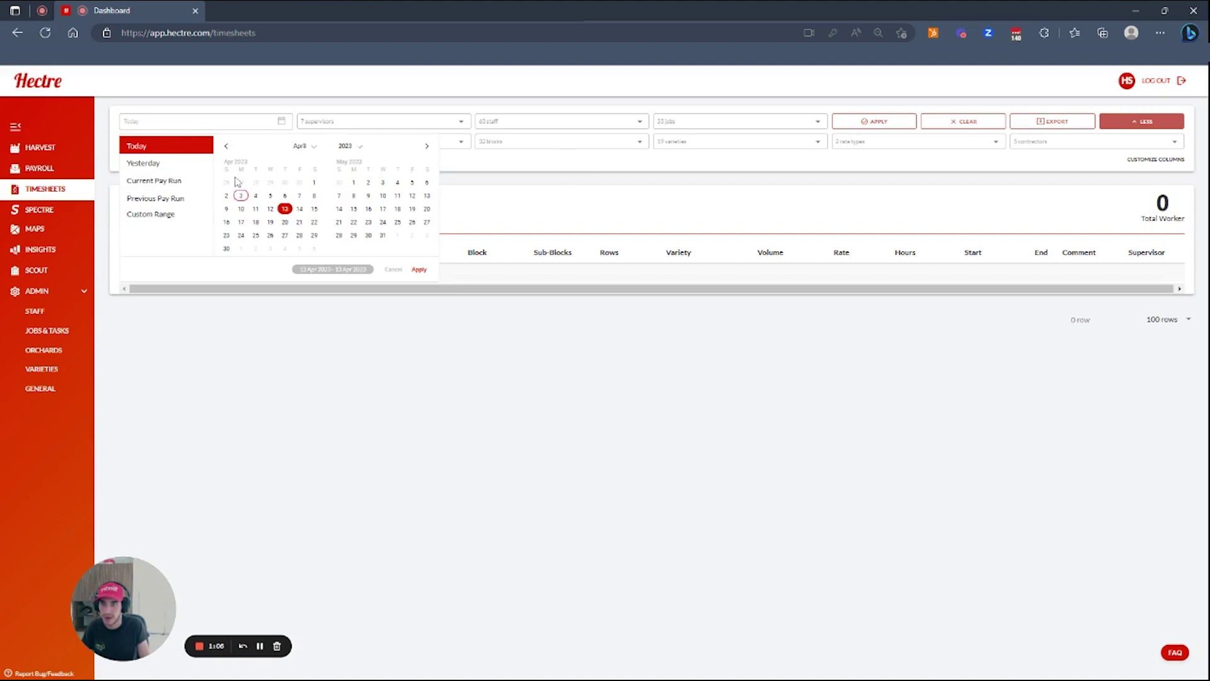
{"action": "left_click", "coordinate": [225, 147]}
{"action": "left_click", "coordinate": [225, 147]}
{"action": "left_click", "coordinate": [226, 147]}
{"action": "left_click", "coordinate": [227, 183]}
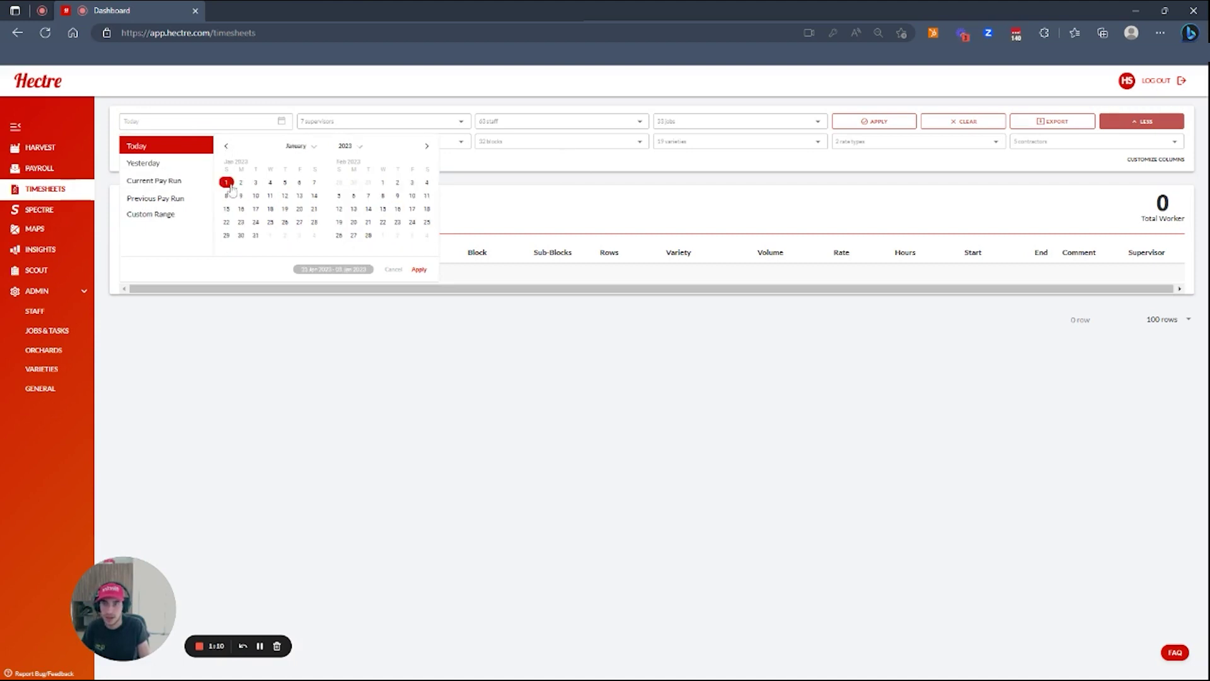
{"action": "left_click", "coordinate": [427, 147]}
{"action": "left_click", "coordinate": [427, 147]}
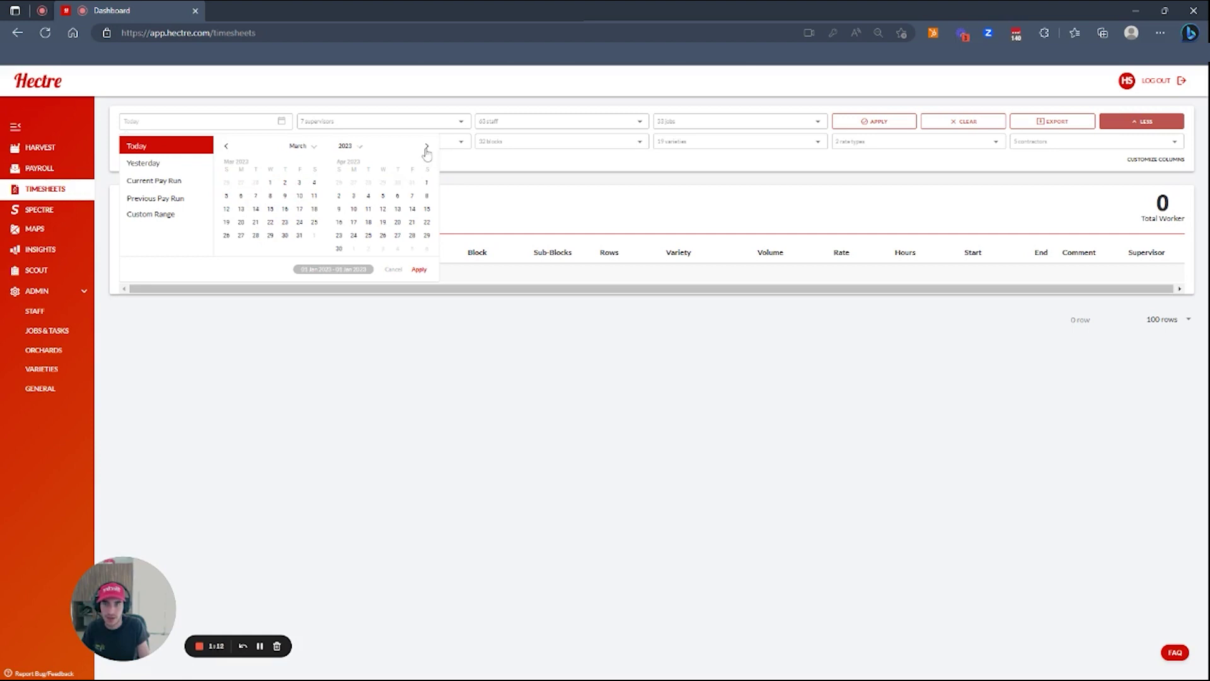
{"action": "left_click", "coordinate": [427, 183]}
{"action": "left_click", "coordinate": [419, 269]}
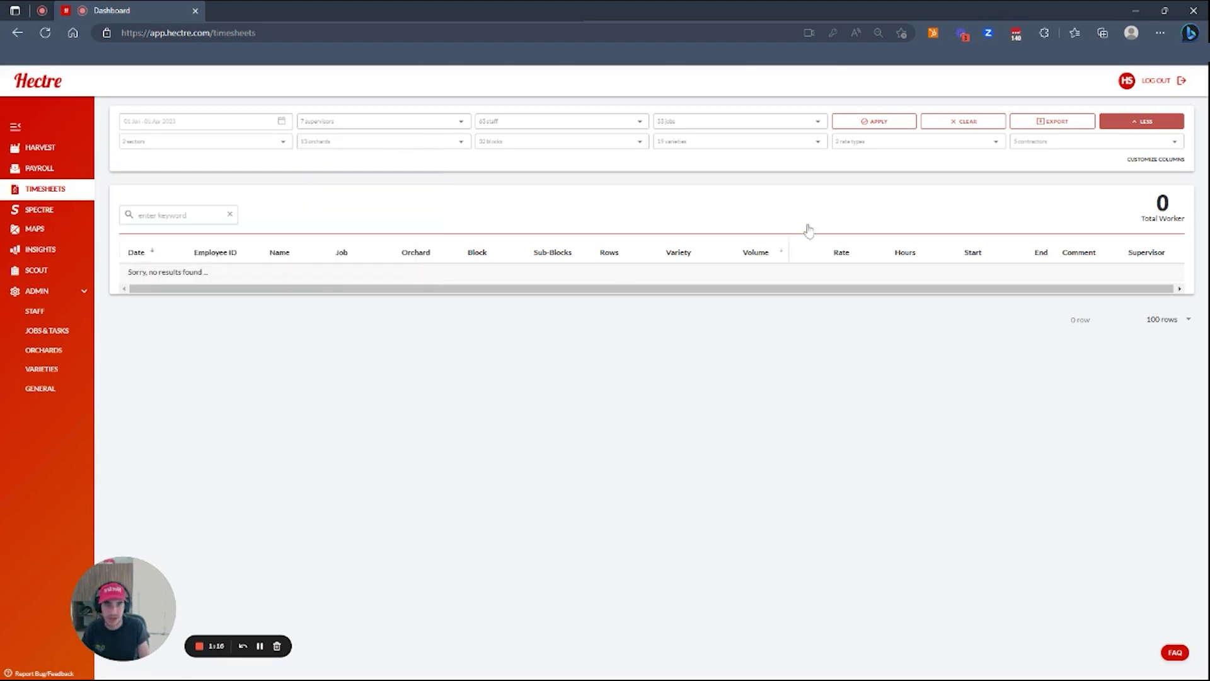
{"action": "left_click", "coordinate": [883, 121]}
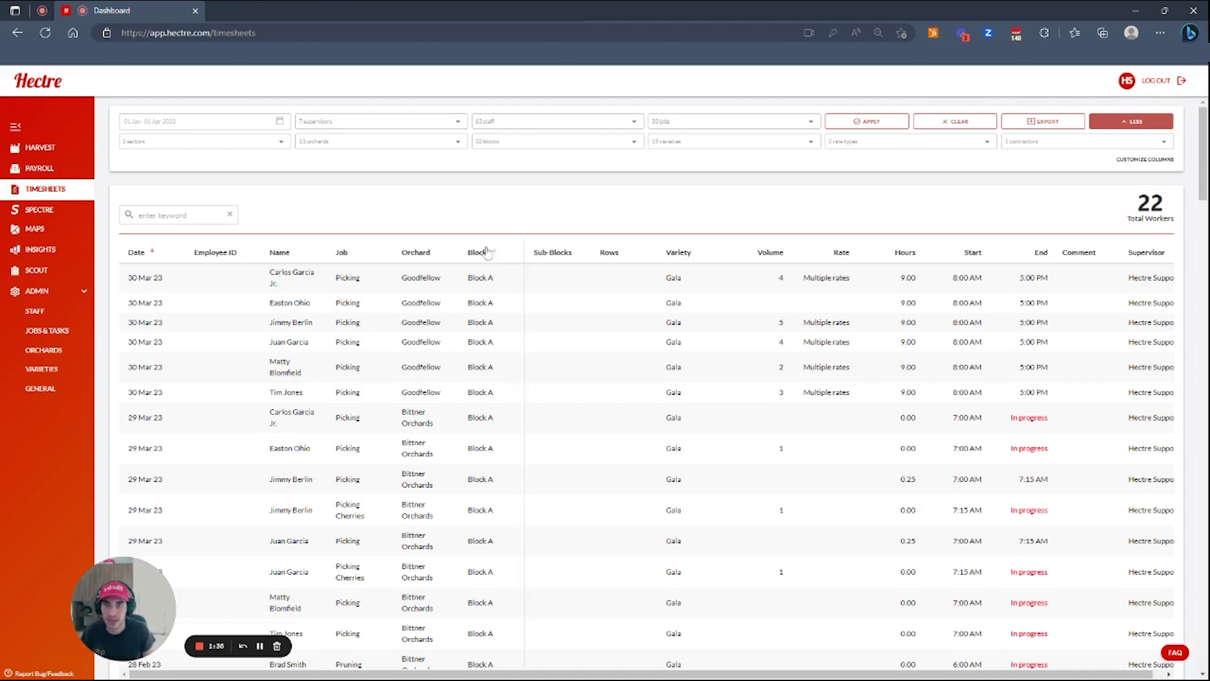
Look through the timesheet filter options, including supervisors, staff, jobs, orchards, blocks and contractors, without selecting any.
{"action": "left_click", "coordinate": [378, 121]}
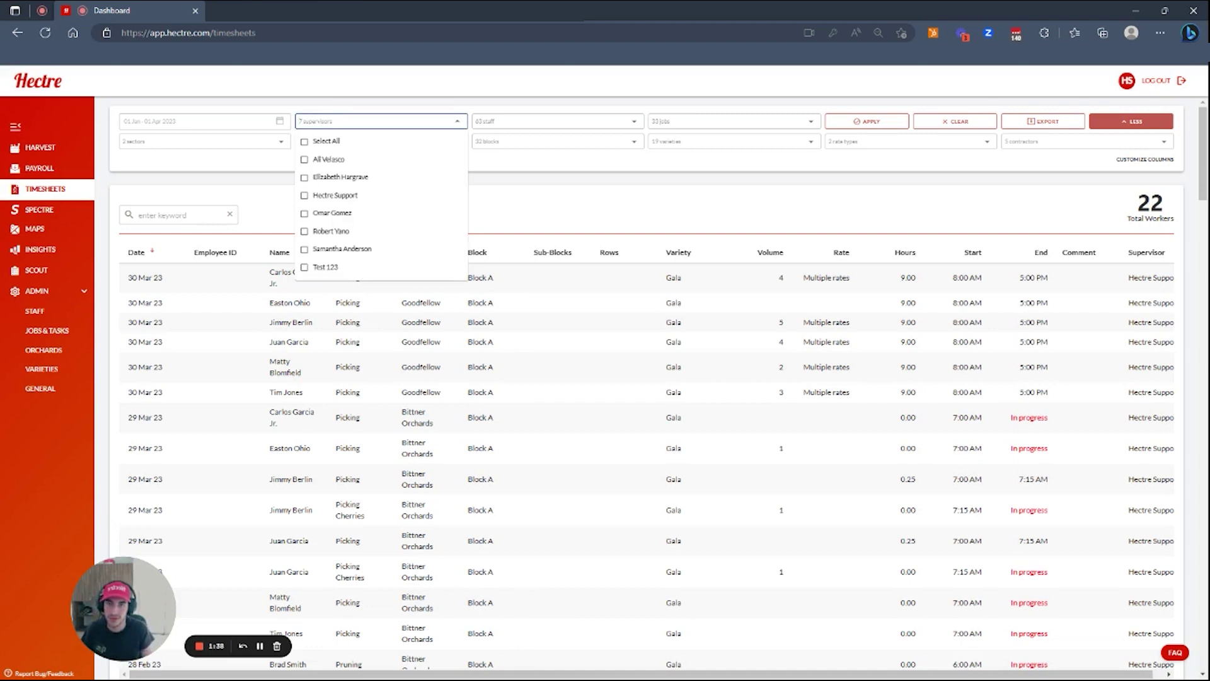
{"action": "left_click", "coordinate": [488, 120]}
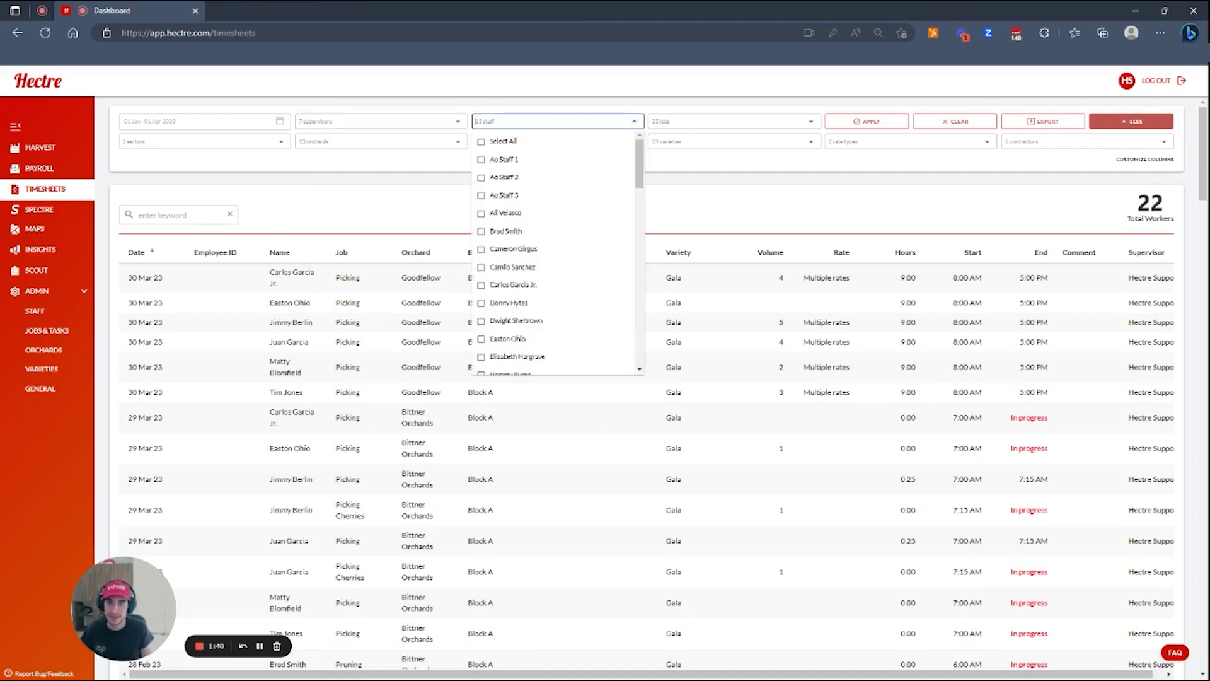
{"action": "left_click", "coordinate": [661, 121]}
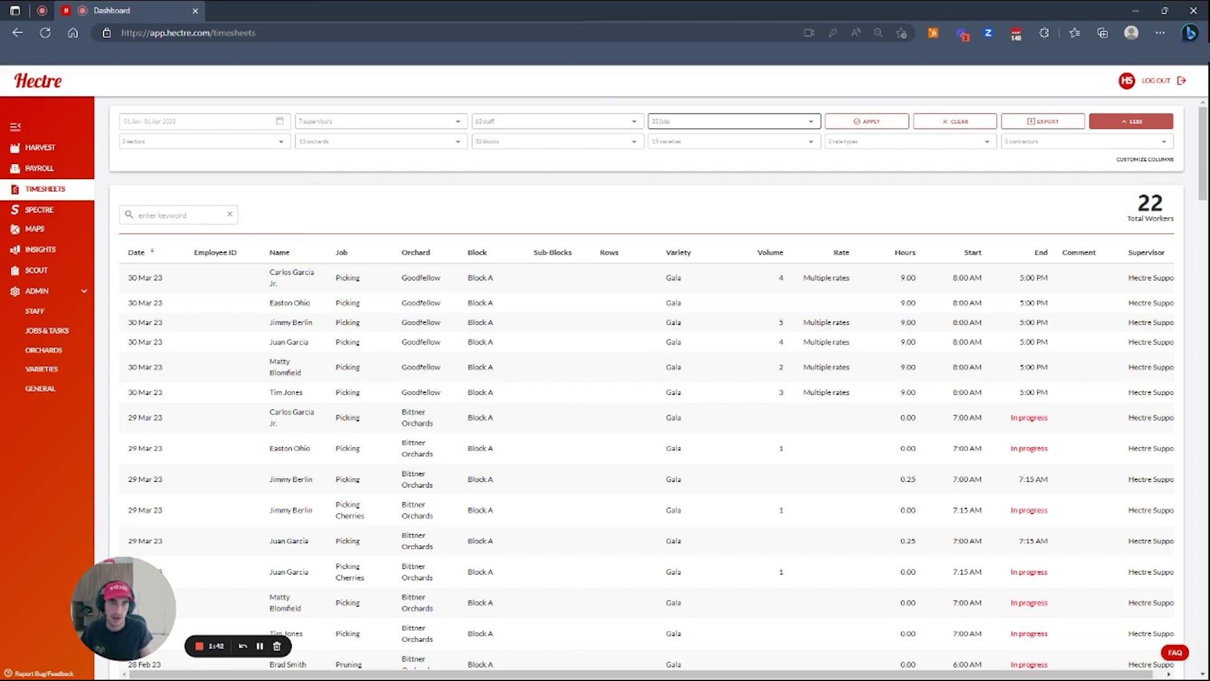
{"action": "left_click", "coordinate": [489, 177]}
{"action": "left_click", "coordinate": [401, 142]}
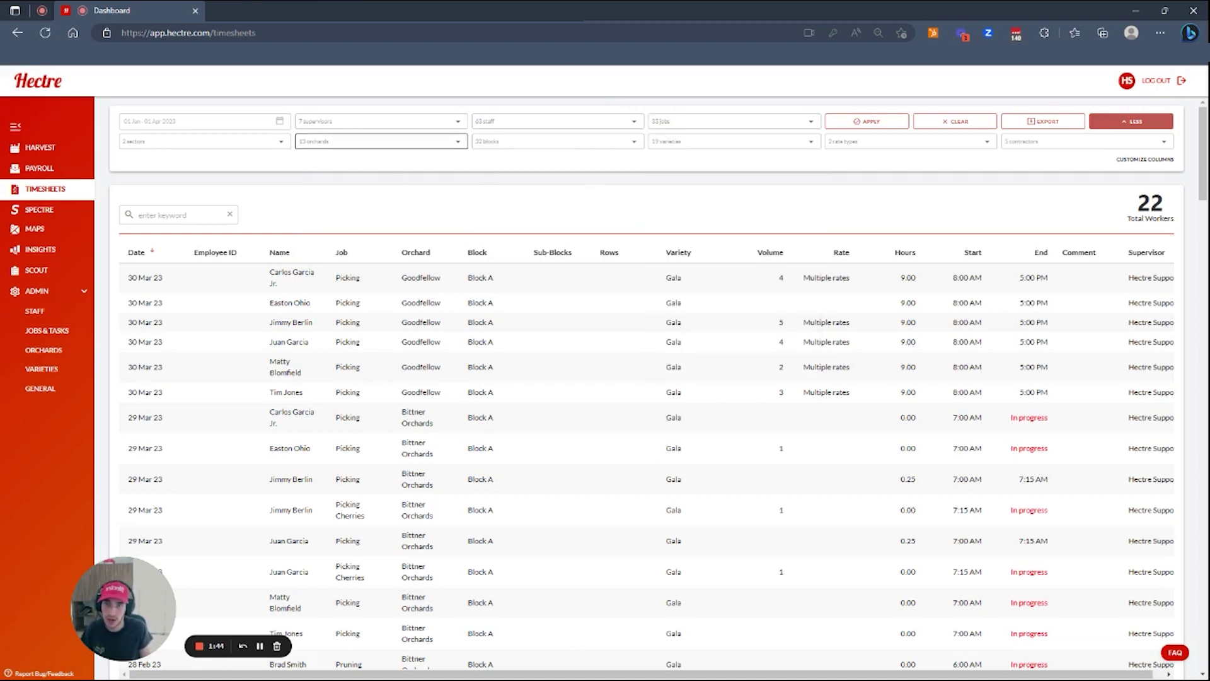
{"action": "left_click", "coordinate": [539, 141]}
{"action": "left_click", "coordinate": [724, 183]}
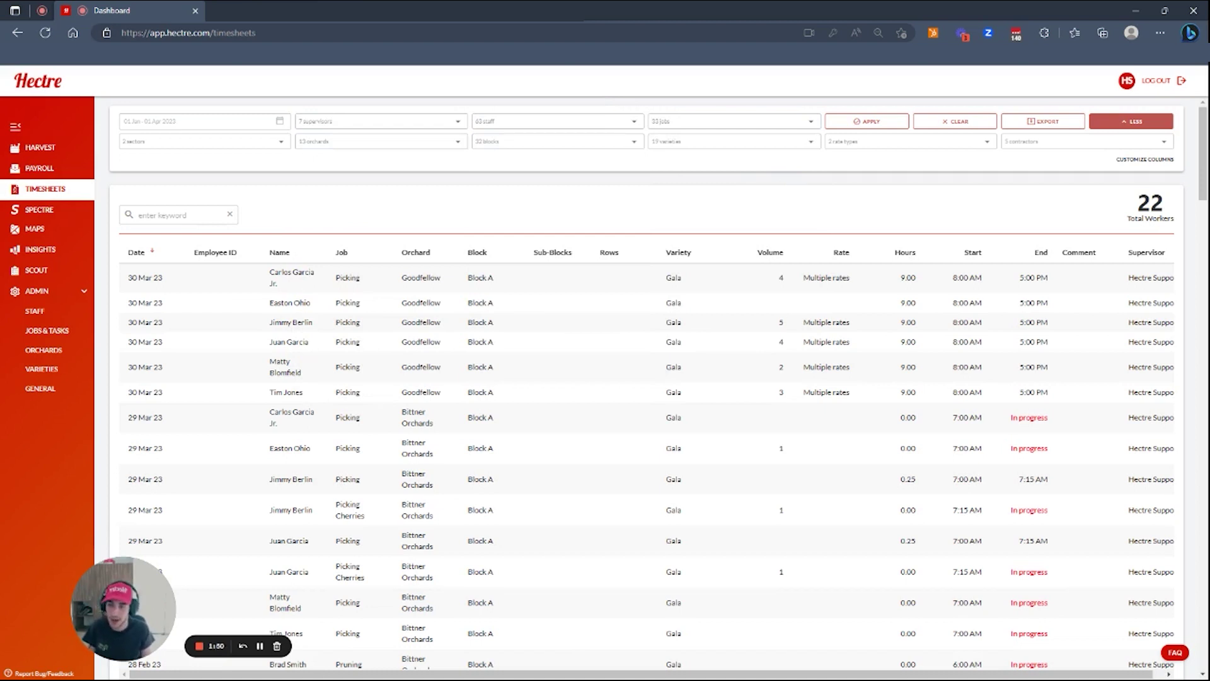
{"action": "left_click", "coordinate": [1031, 144]}
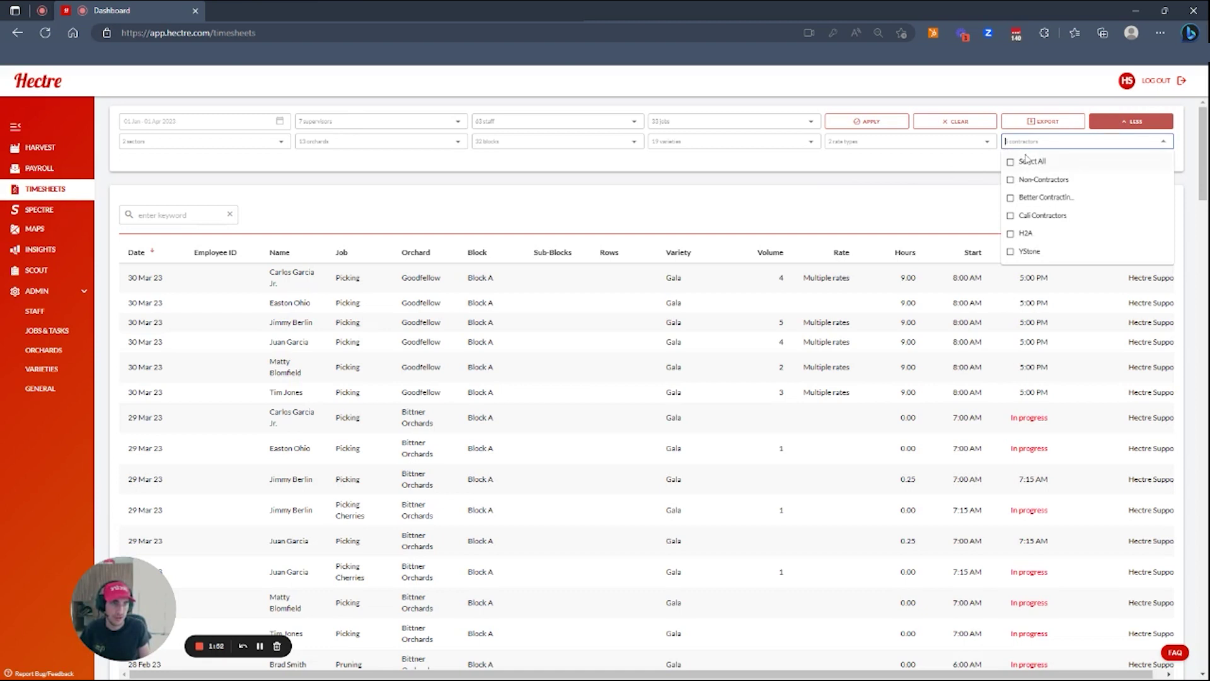
{"action": "left_click", "coordinate": [914, 201]}
Review the timesheet entries, checking the hours, start and end times, supervisor and in-progress status.
{"action": "scroll", "coordinate": [819, 227], "scroll_direction": "down", "scroll_amount": 2}
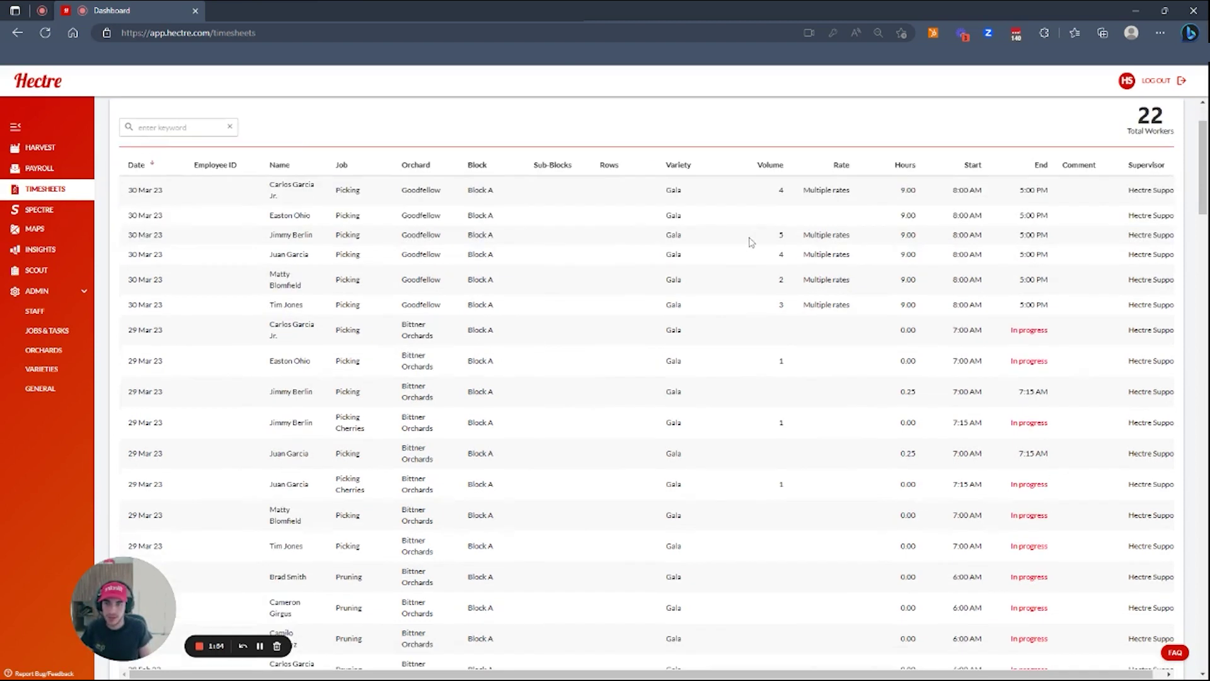
{"action": "scroll", "coordinate": [718, 254], "scroll_direction": "up", "scroll_amount": 2}
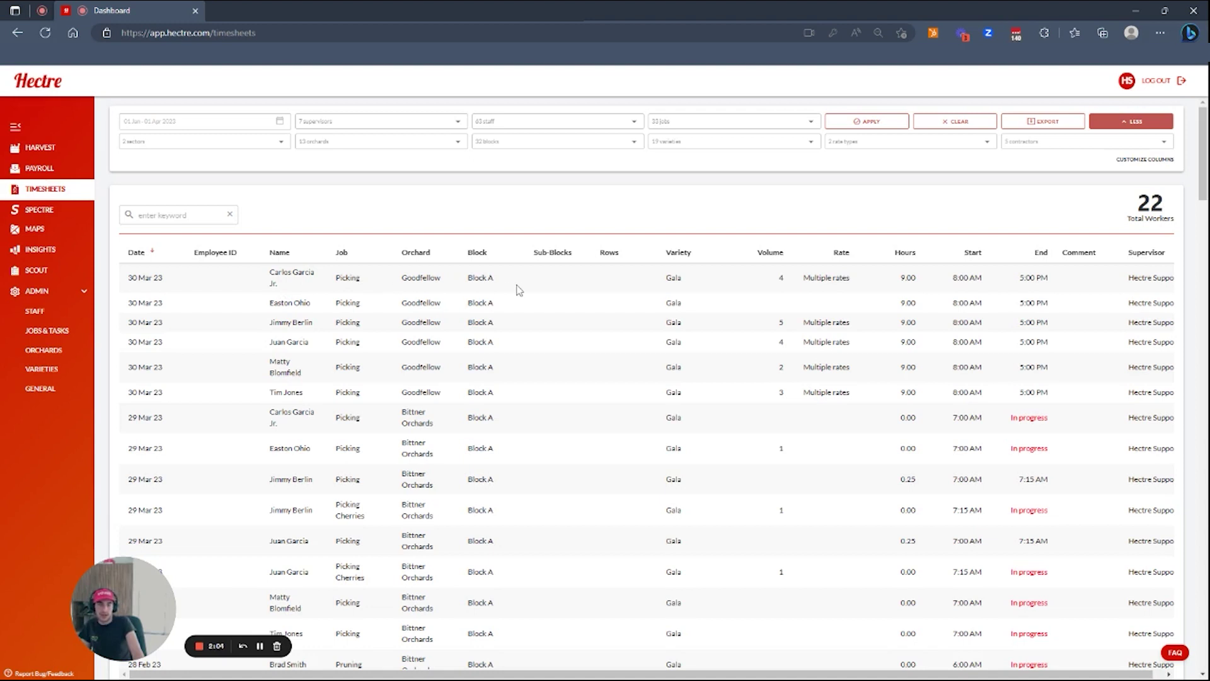
{"action": "left_click_drag", "start_coordinate": [553, 674], "coordinate": [712, 657]}
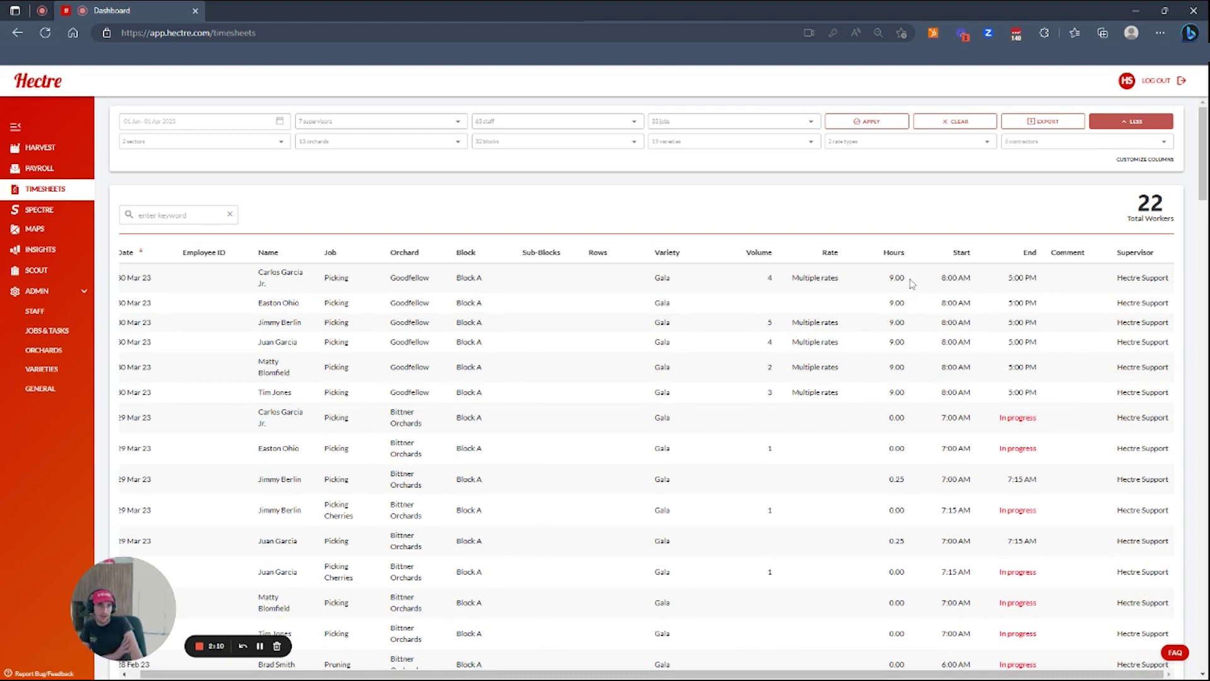
{"action": "left_click_drag", "start_coordinate": [941, 278], "coordinate": [1028, 278]}
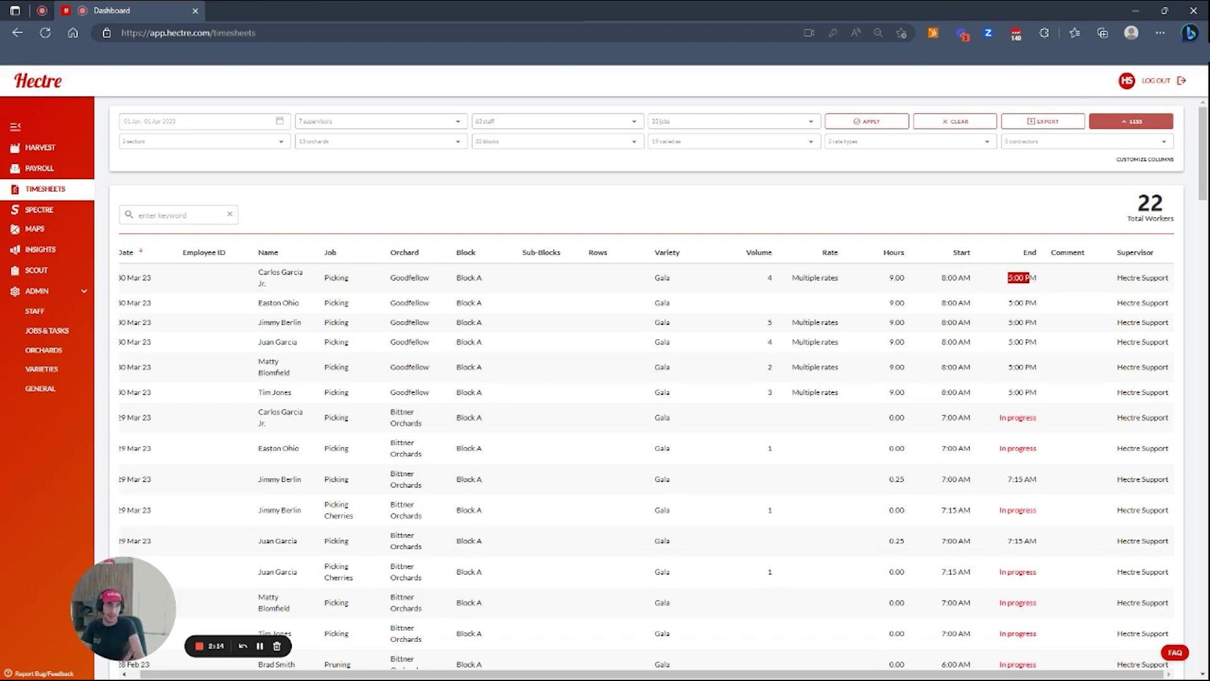
{"action": "scroll", "coordinate": [1053, 372], "scroll_direction": "down", "scroll_amount": 3}
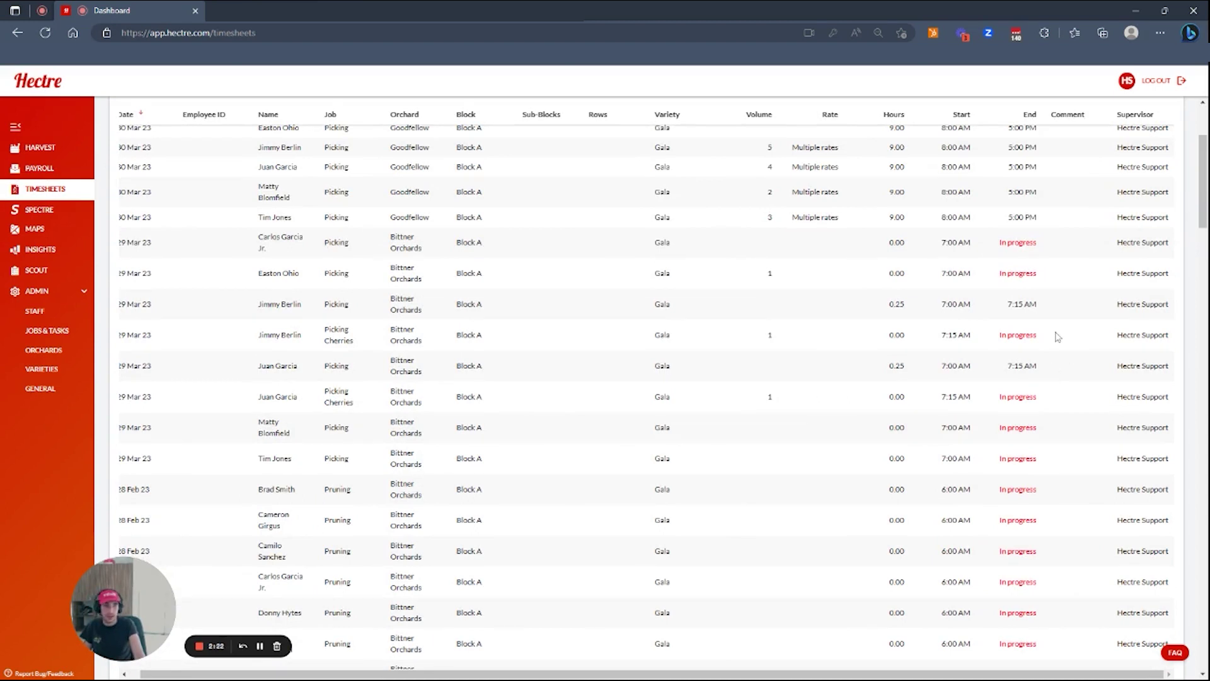
{"action": "left_click_drag", "start_coordinate": [1006, 335], "coordinate": [1047, 343]}
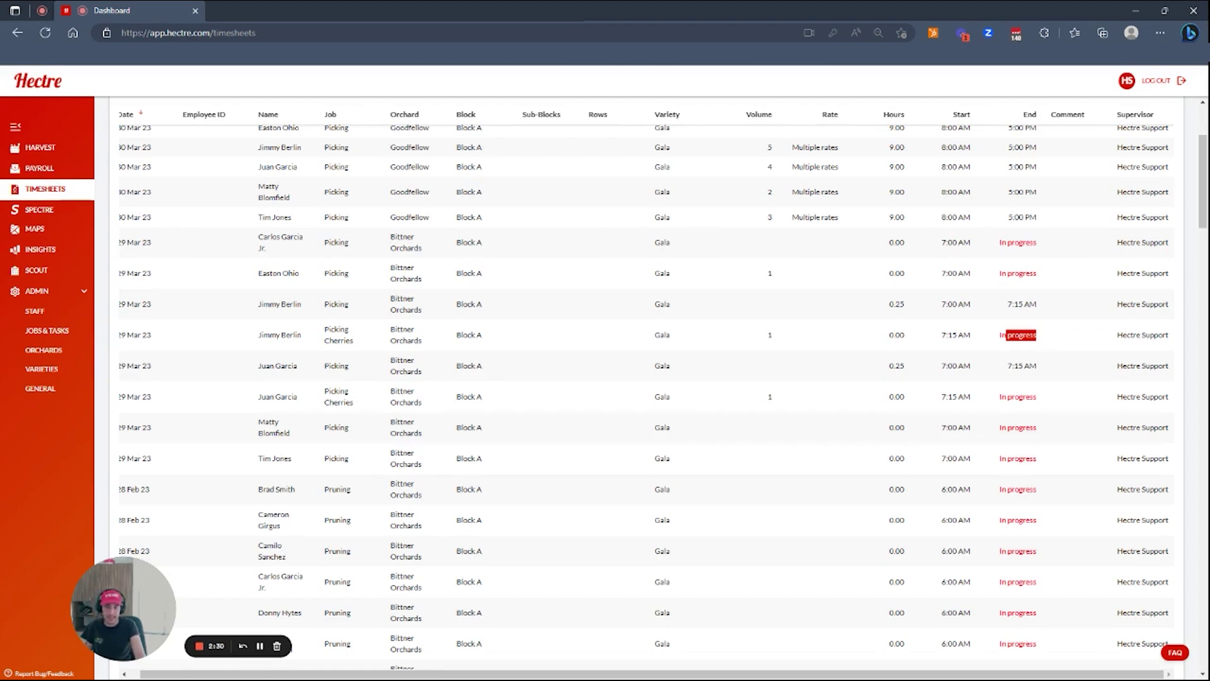
{"action": "scroll", "coordinate": [1002, 422], "scroll_direction": "down", "scroll_amount": 2}
{"action": "scroll", "coordinate": [970, 444], "scroll_direction": "down", "scroll_amount": 5}
{"action": "scroll", "coordinate": [948, 438], "scroll_direction": "up", "scroll_amount": 10}
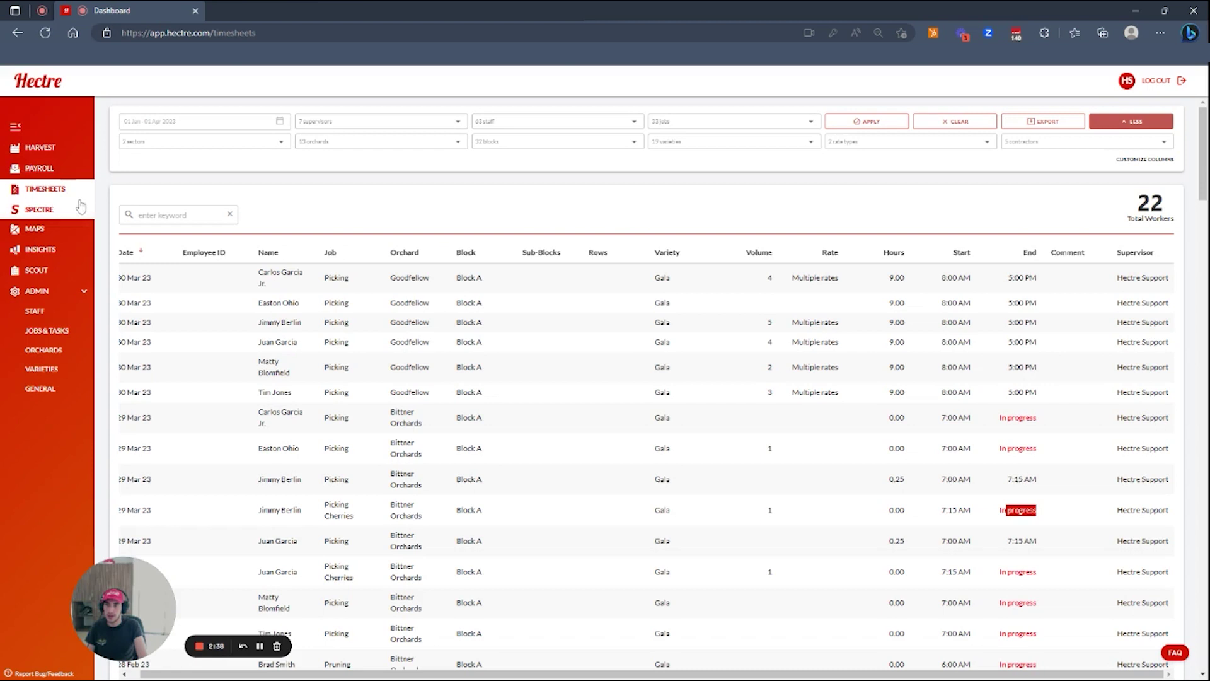
Open the payroll page with its additional filters shown and review the list of customizable columns.
{"action": "left_click", "coordinate": [60, 171]}
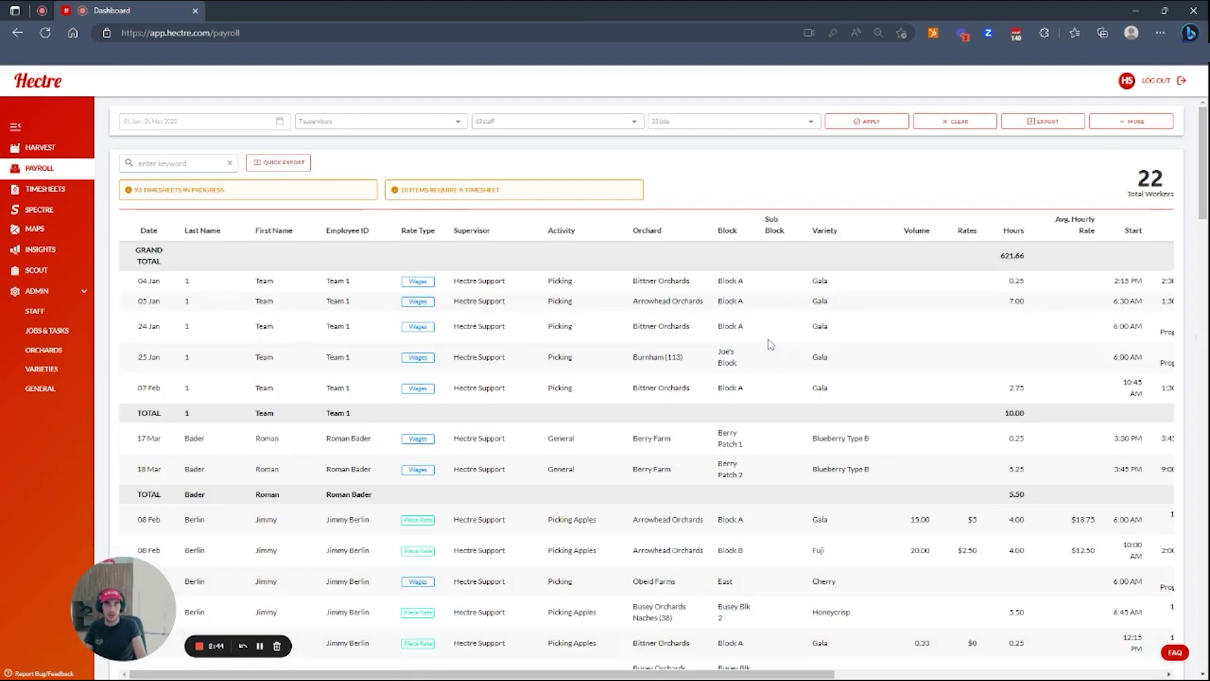
{"action": "left_click", "coordinate": [1114, 125]}
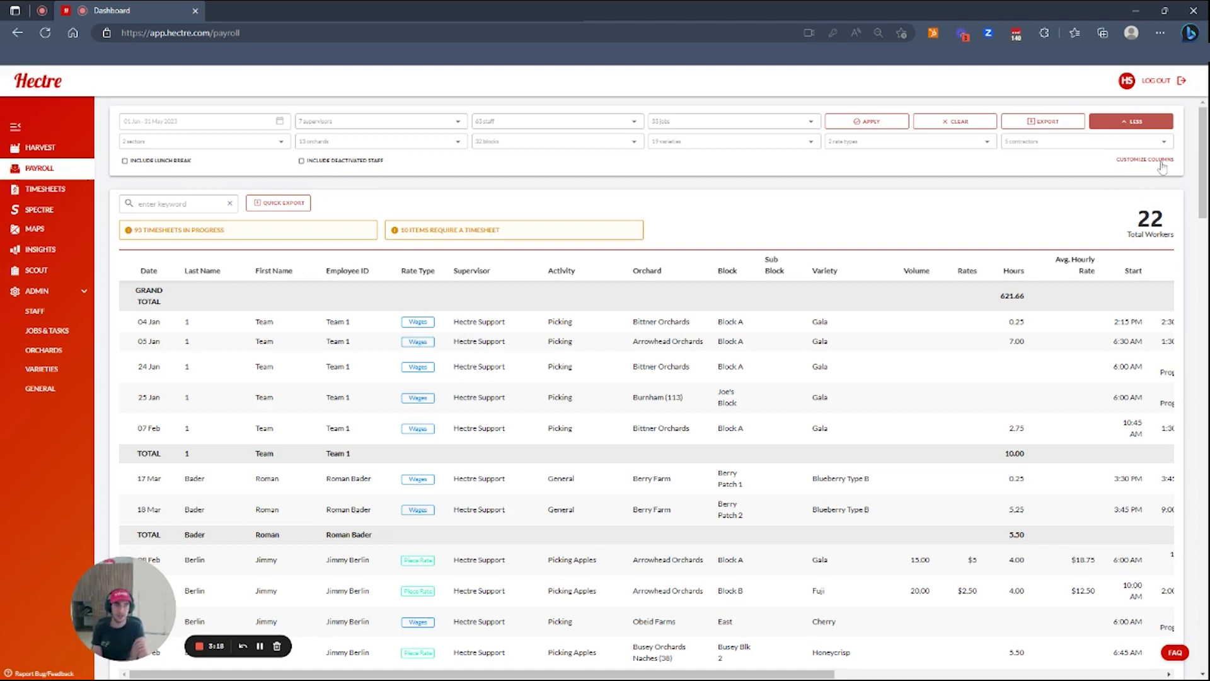
{"action": "left_click", "coordinate": [1128, 166]}
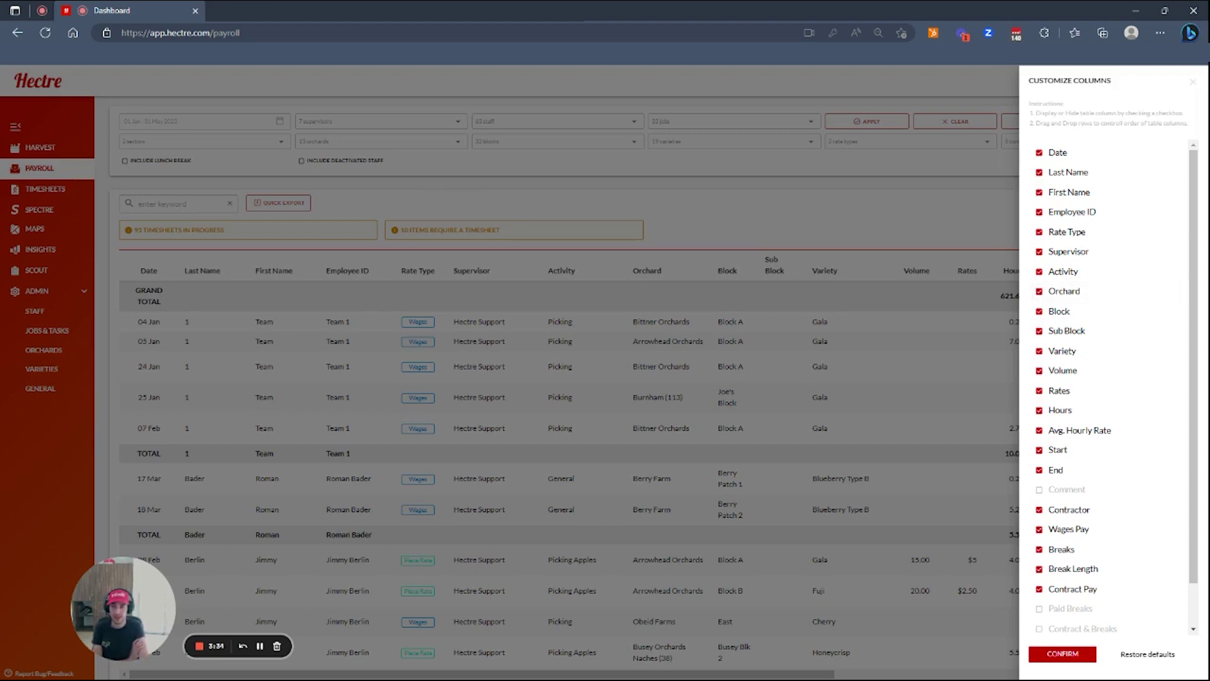
{"action": "scroll", "coordinate": [1126, 405], "scroll_direction": "down", "scroll_amount": 1}
{"action": "scroll", "coordinate": [1126, 406], "scroll_direction": "up", "scroll_amount": 1}
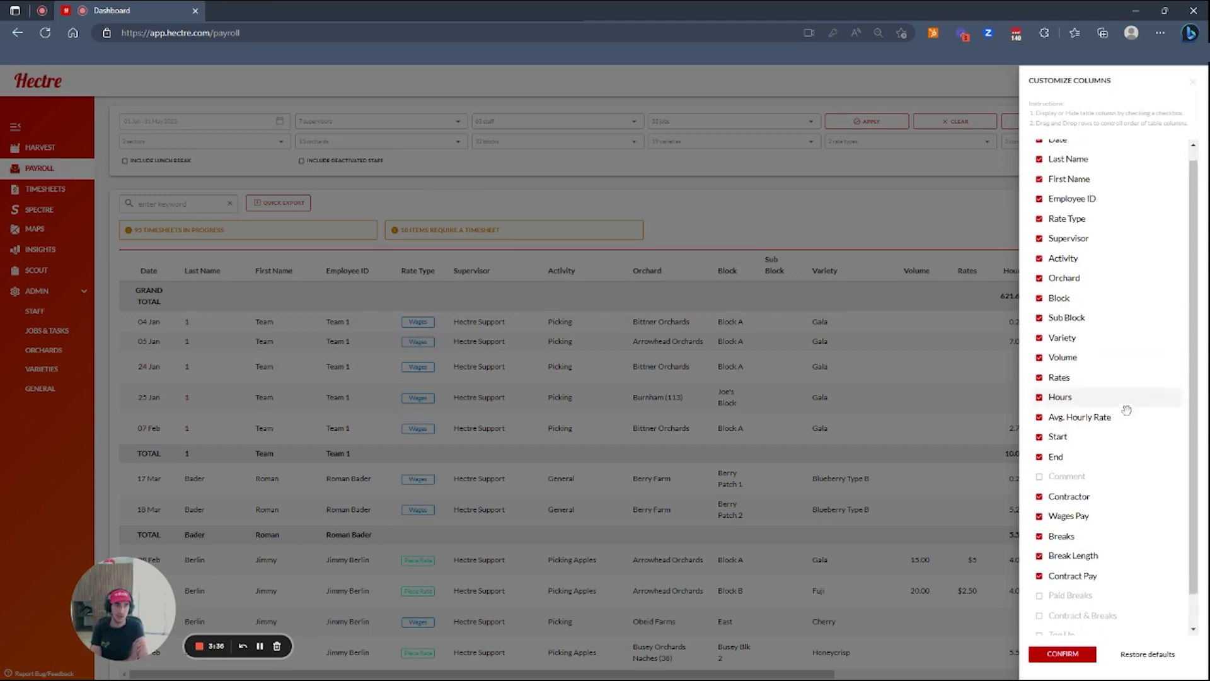
{"action": "left_click", "coordinate": [782, 260]}
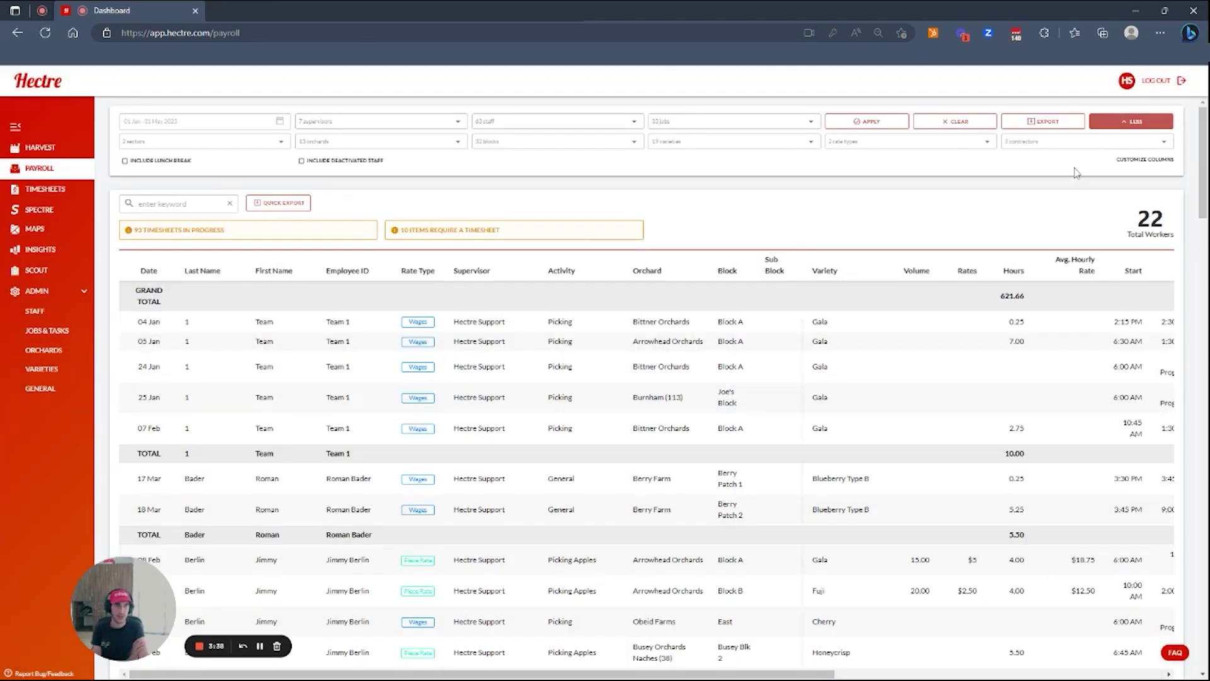
Sort the payroll table by last name in both directions, leaving it in ascending order.
{"action": "left_click_drag", "start_coordinate": [147, 278], "coordinate": [189, 285]}
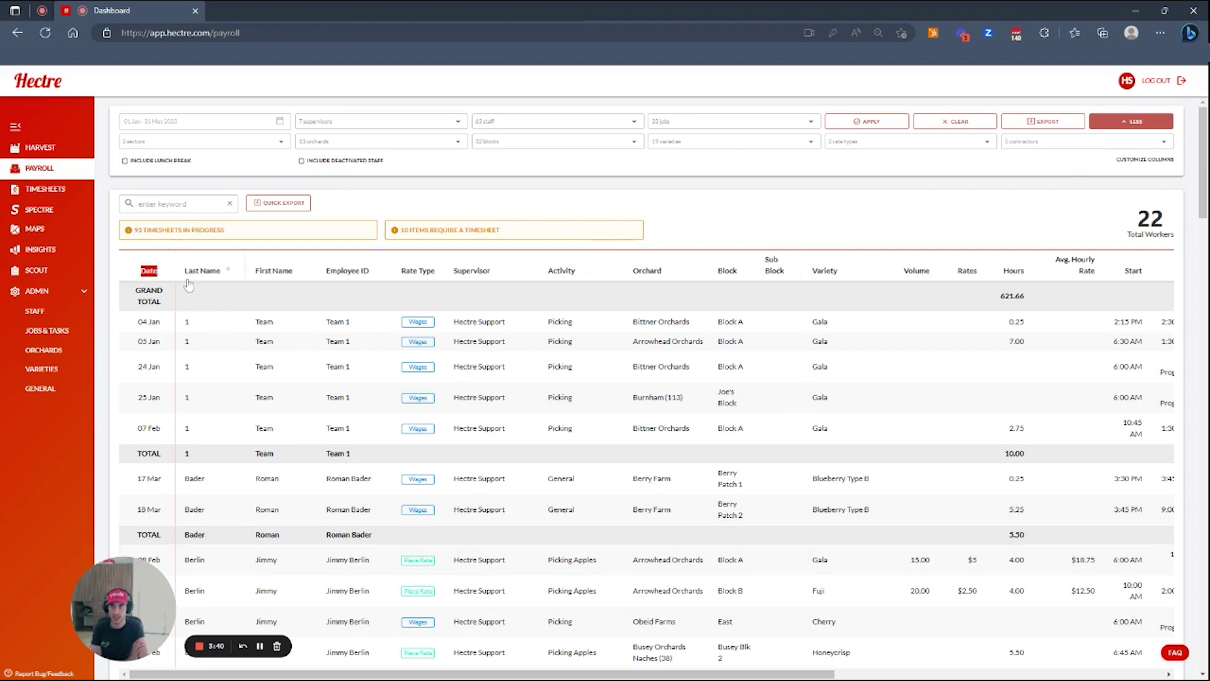
{"action": "left_click", "coordinate": [343, 270]}
{"action": "left_click", "coordinate": [220, 276]}
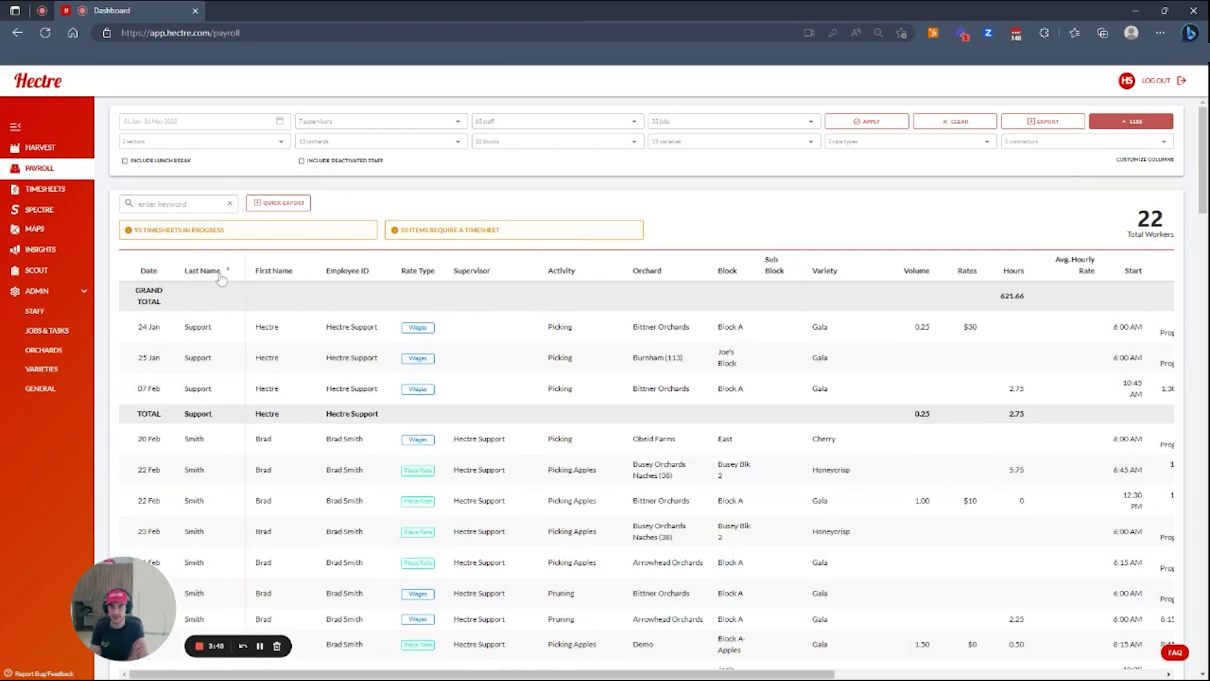
{"action": "left_click", "coordinate": [220, 276]}
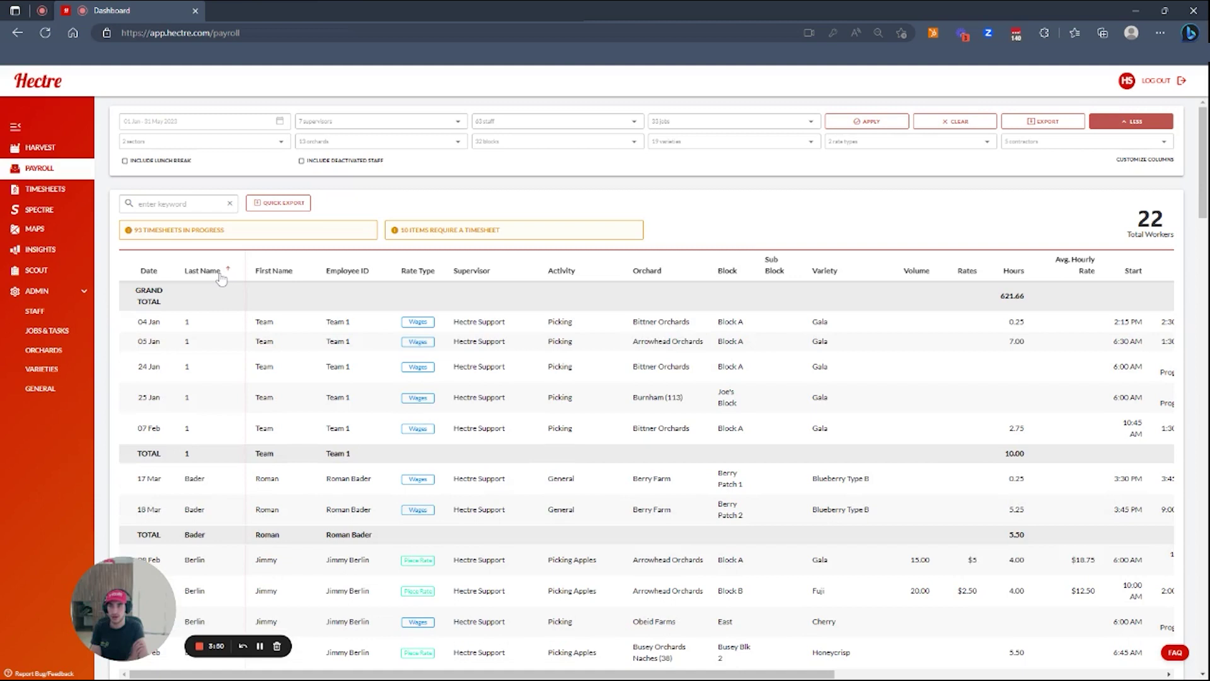
{"action": "left_click", "coordinate": [219, 276]}
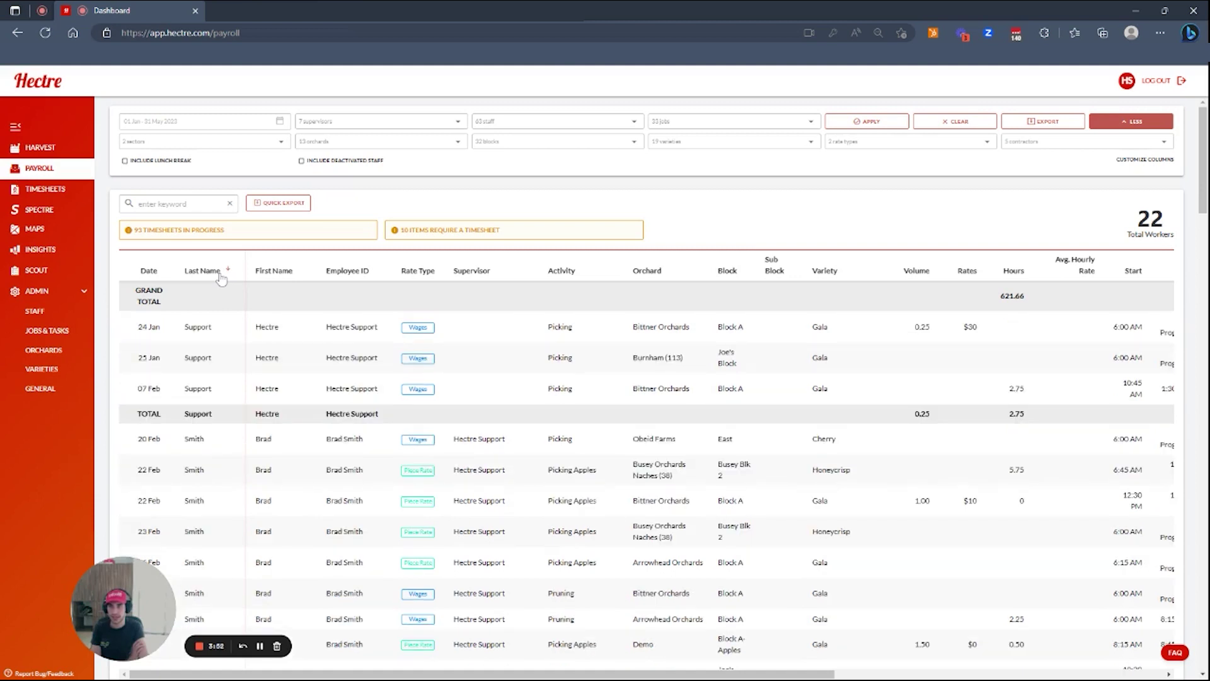
{"action": "left_click", "coordinate": [220, 276]}
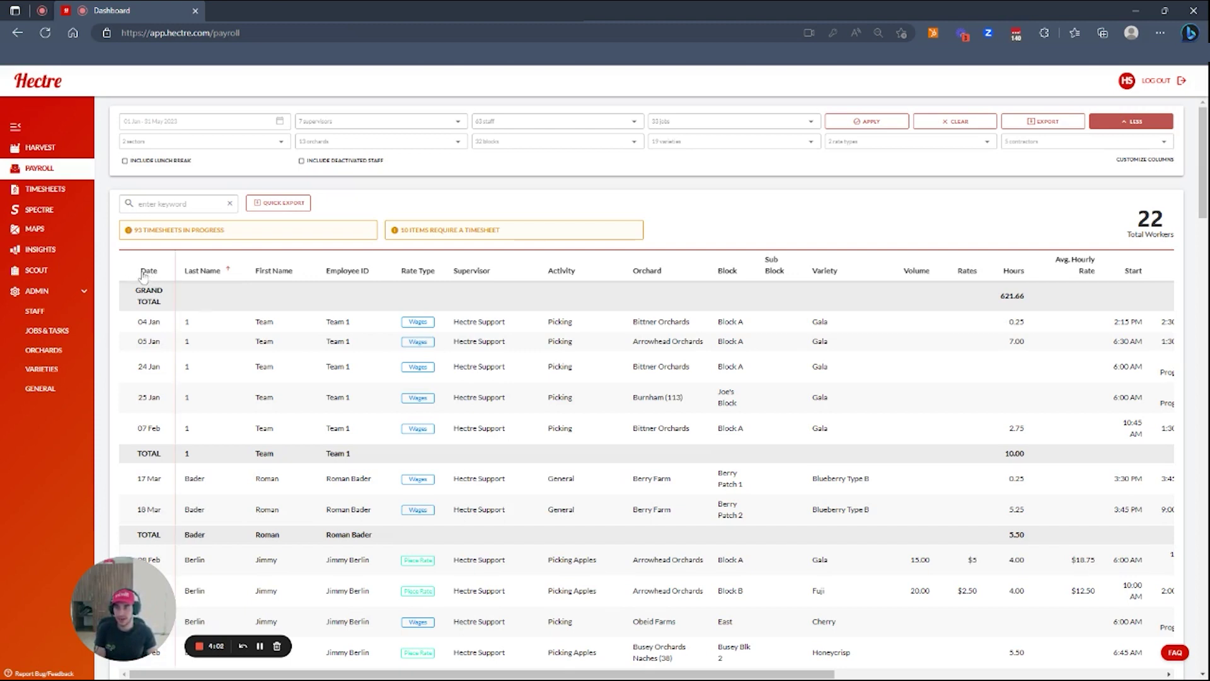
Customize the payroll table's columns to hide the Date column.
{"action": "left_click", "coordinate": [1144, 160]}
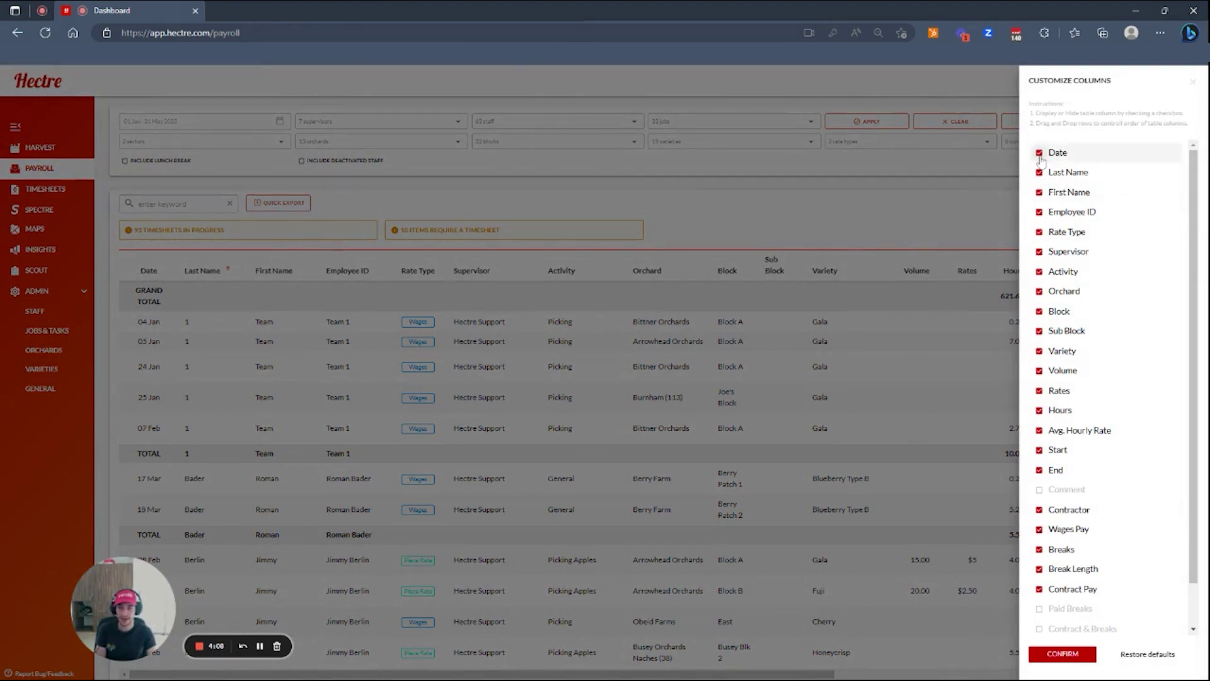
{"action": "left_click", "coordinate": [1040, 155]}
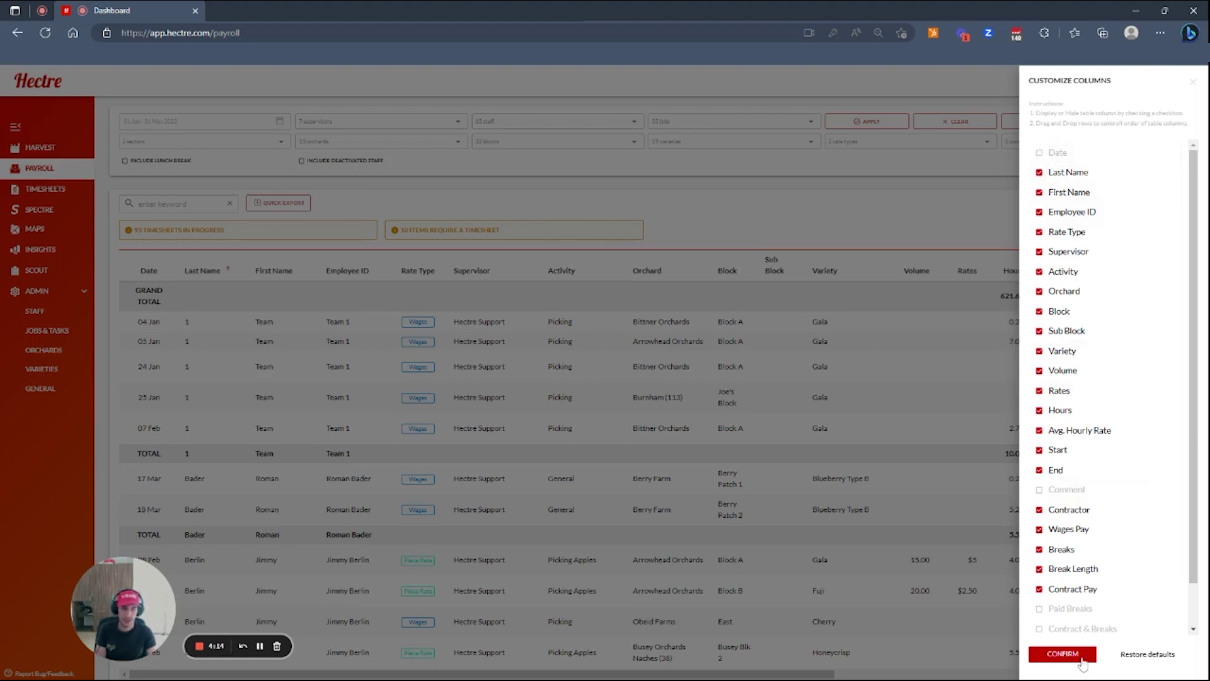
{"action": "left_click", "coordinate": [1063, 654]}
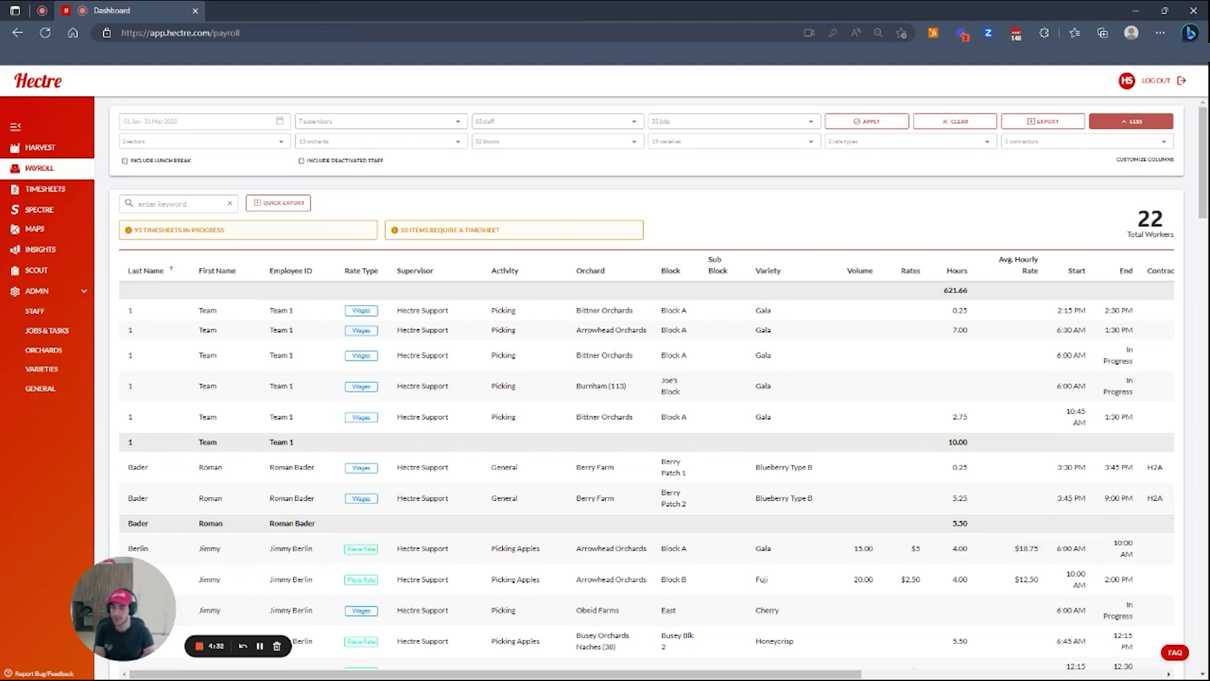
Show the Date column in the payroll table again and reorder the first columns to First Name, Last Name, Date.
{"action": "left_click", "coordinate": [1126, 160]}
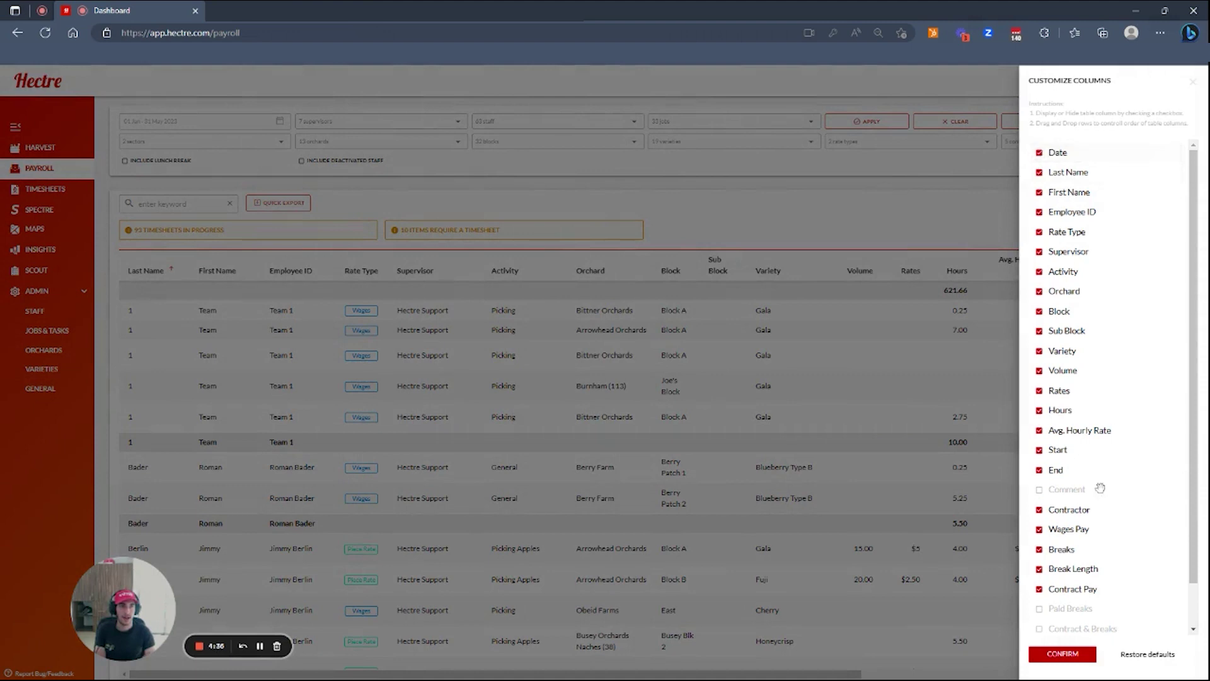
{"action": "left_click", "coordinate": [1063, 653]}
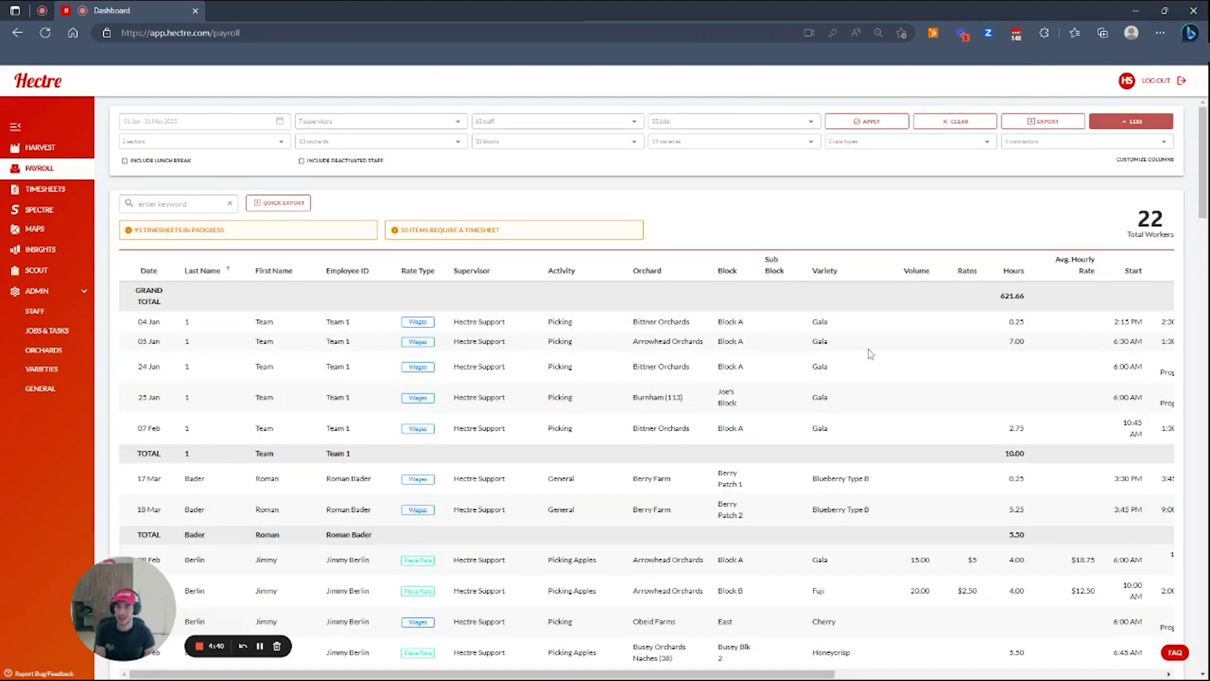
{"action": "left_click", "coordinate": [1124, 161]}
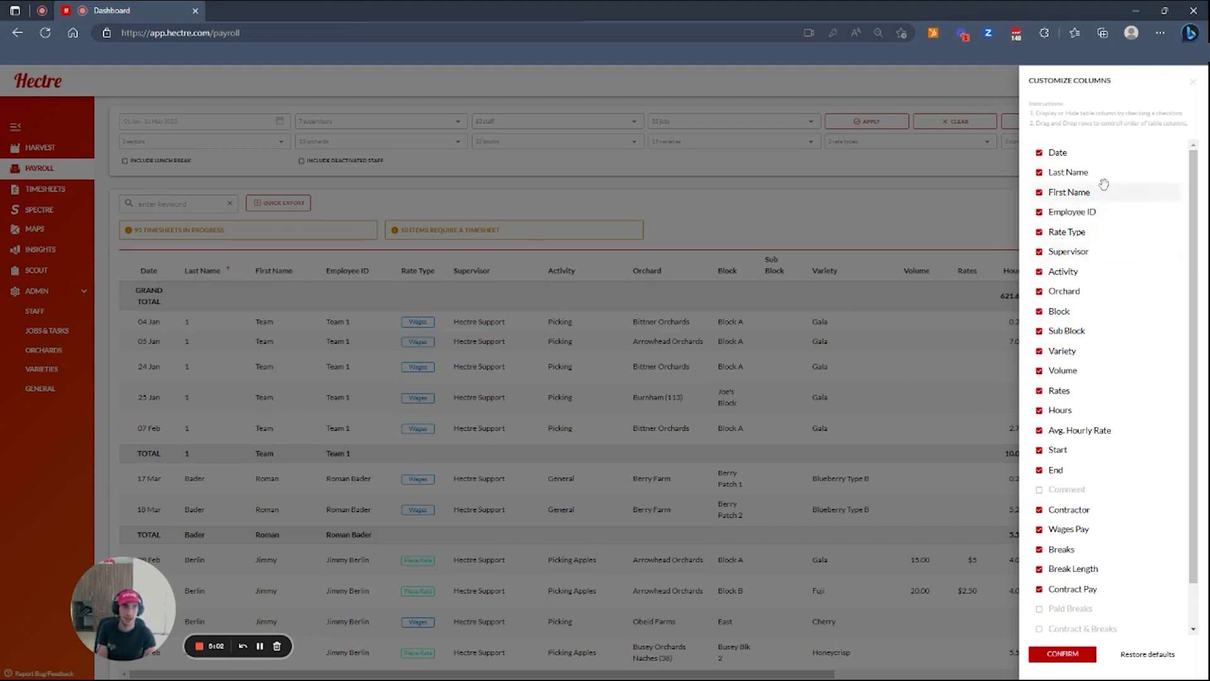
{"action": "left_click_drag", "start_coordinate": [1095, 191], "coordinate": [1097, 149]}
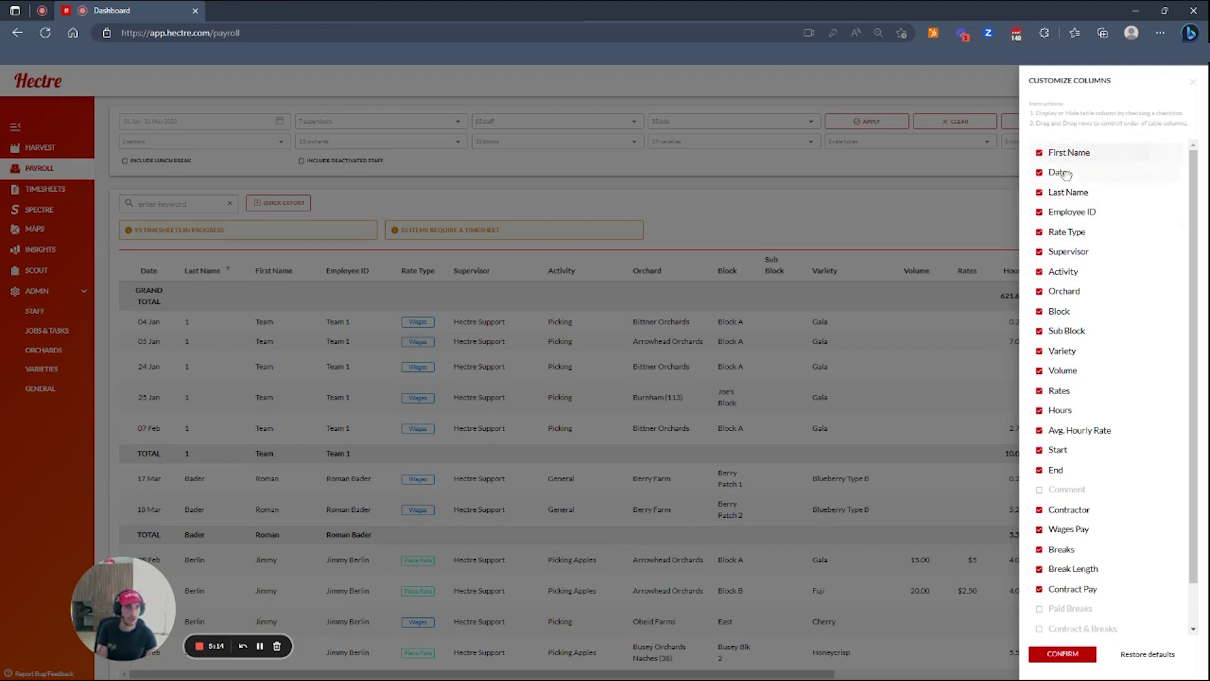
{"action": "left_click_drag", "start_coordinate": [1065, 173], "coordinate": [1062, 192]}
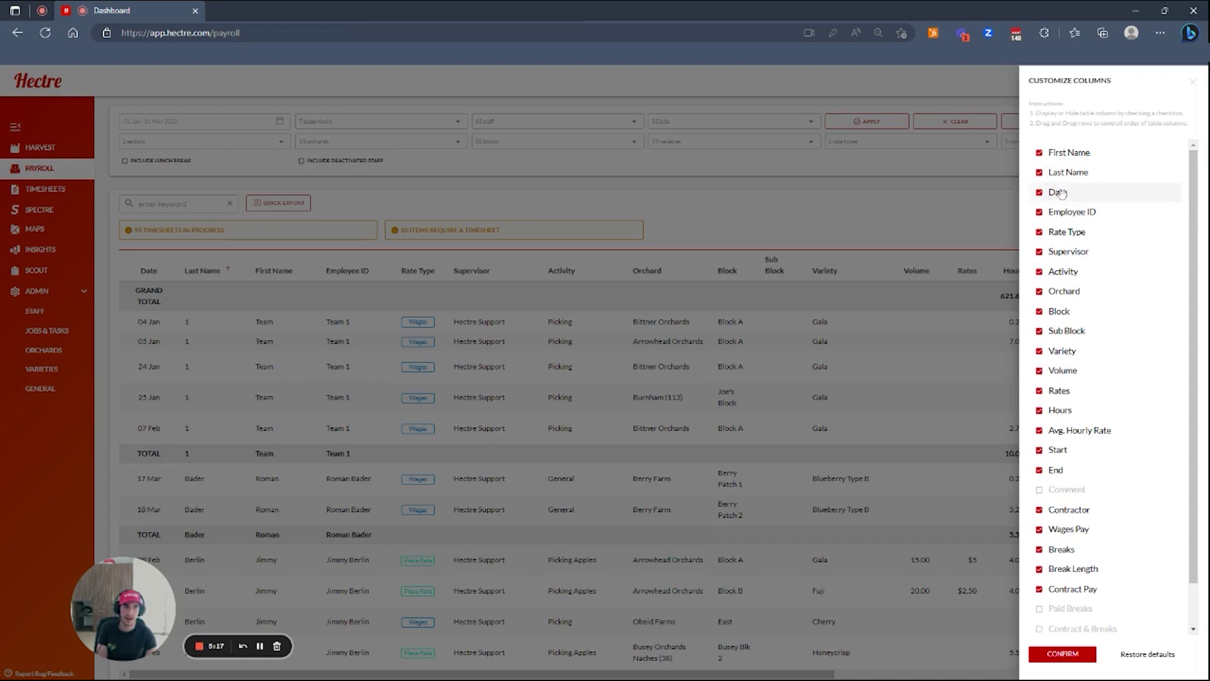
{"action": "left_click", "coordinate": [1082, 659]}
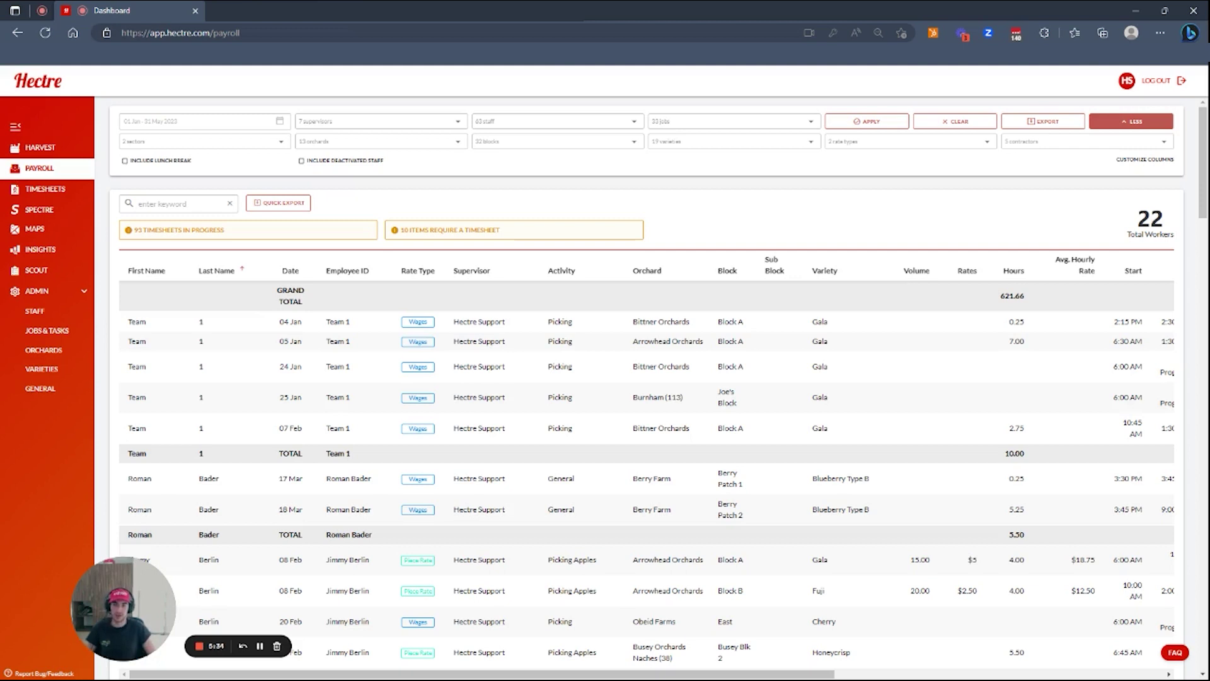
Export the payroll in the Report format and run a quick export of the payroll table.
{"action": "left_click", "coordinate": [1043, 121]}
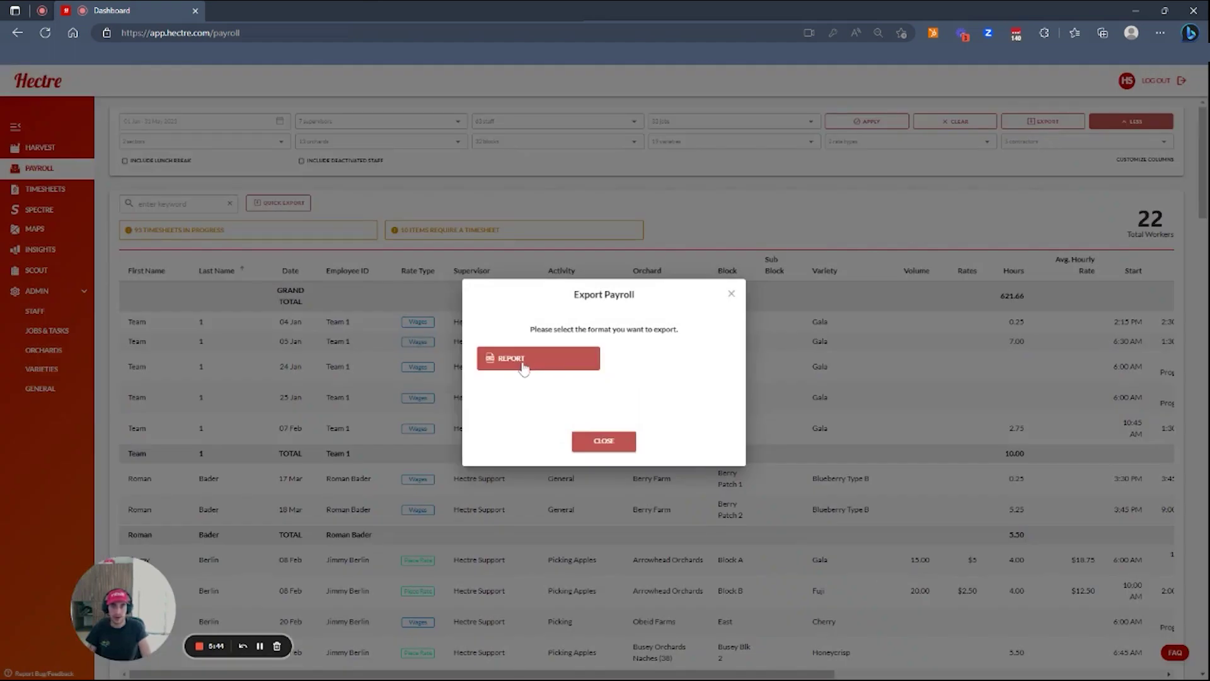
{"action": "left_click", "coordinate": [537, 367]}
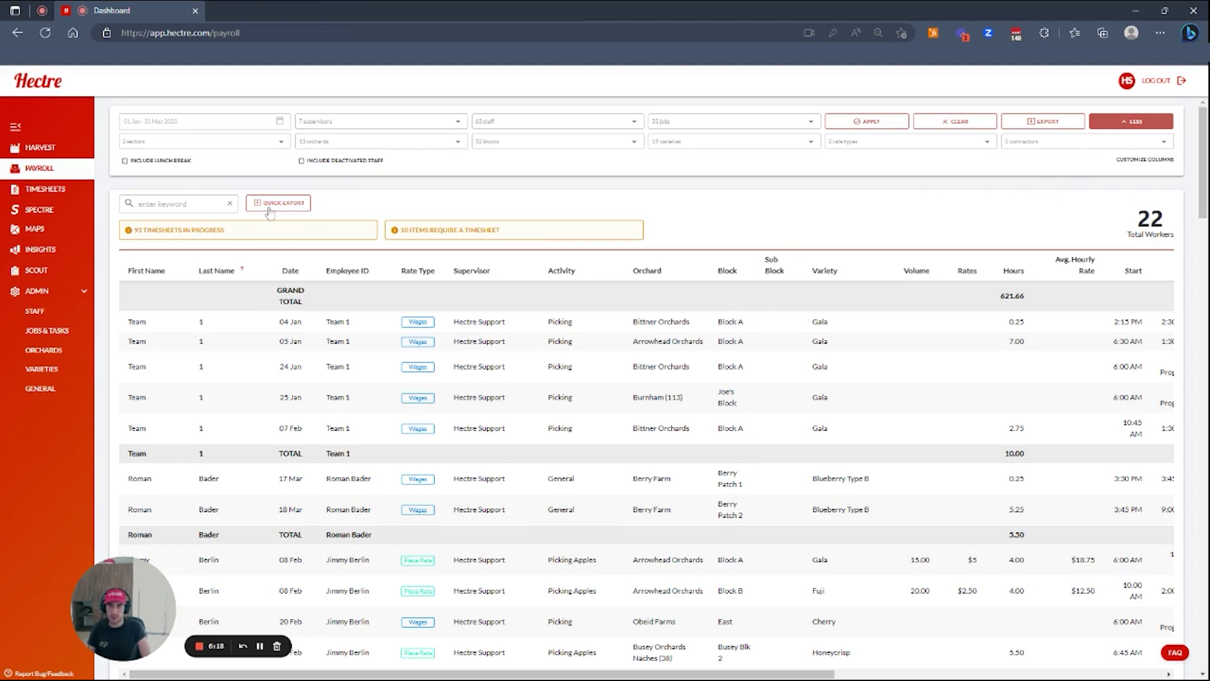
{"action": "left_click", "coordinate": [297, 208]}
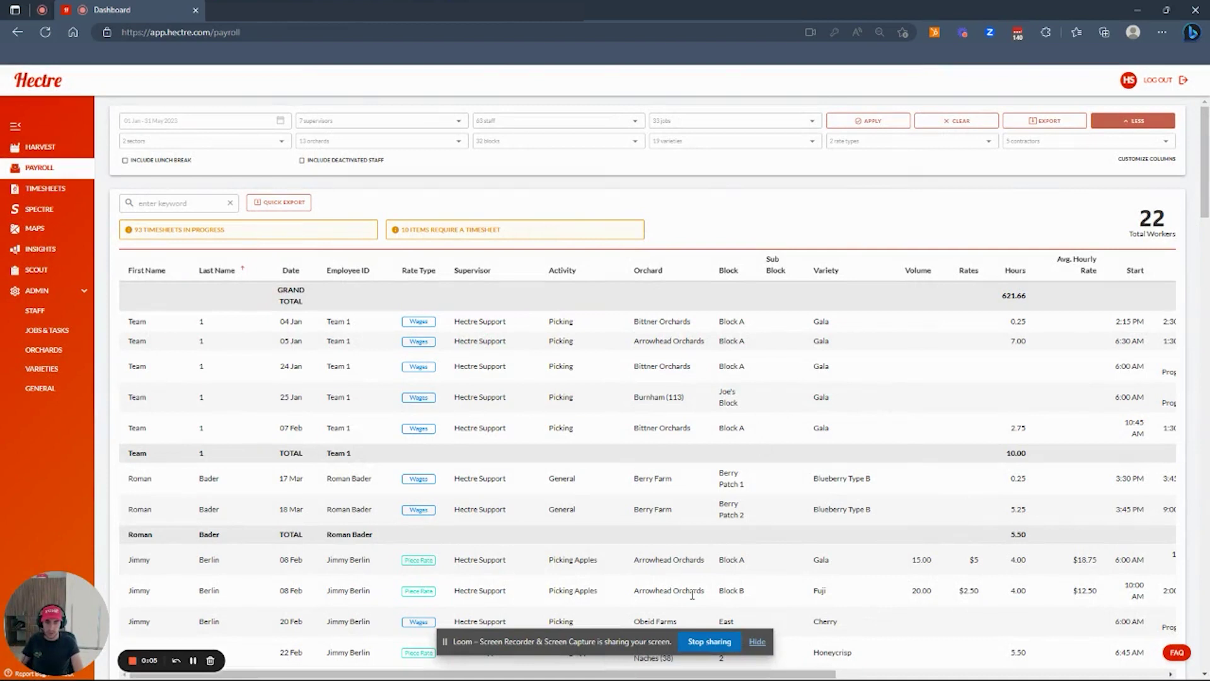
Switch to Excel and review the employee rows and totals in the exported Hectre Payroll Report, returning to the payroll page.
{"action": "key", "text": "super"}
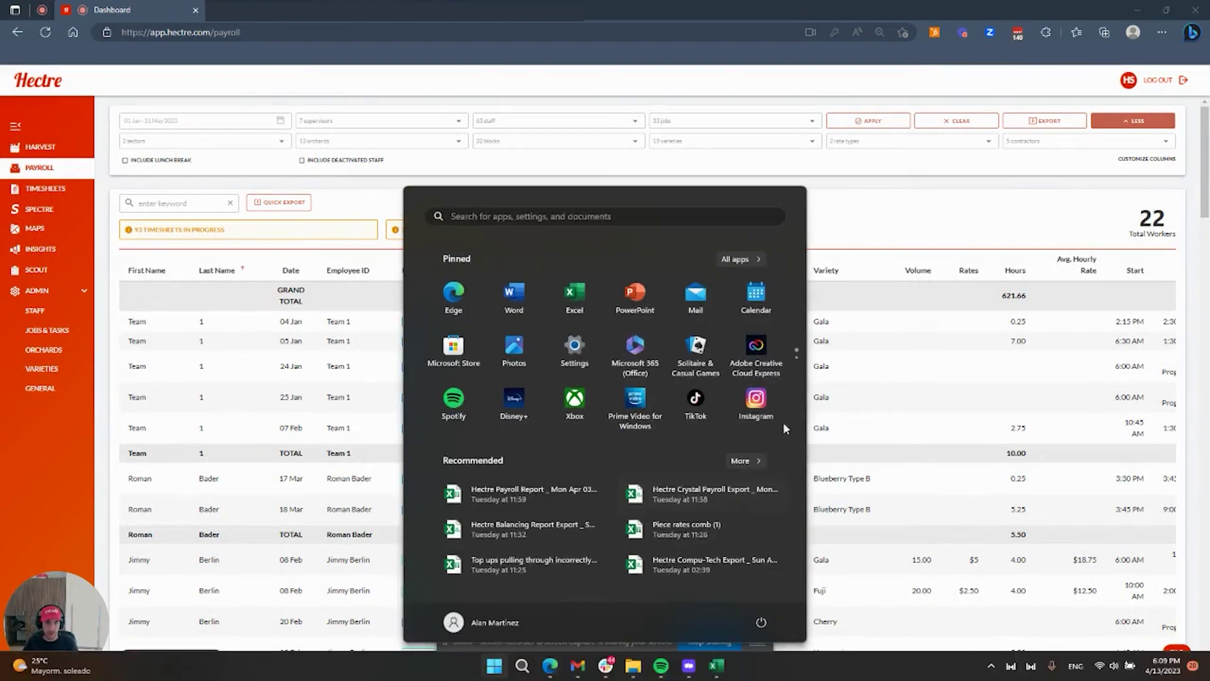
{"action": "left_click", "coordinate": [722, 674]}
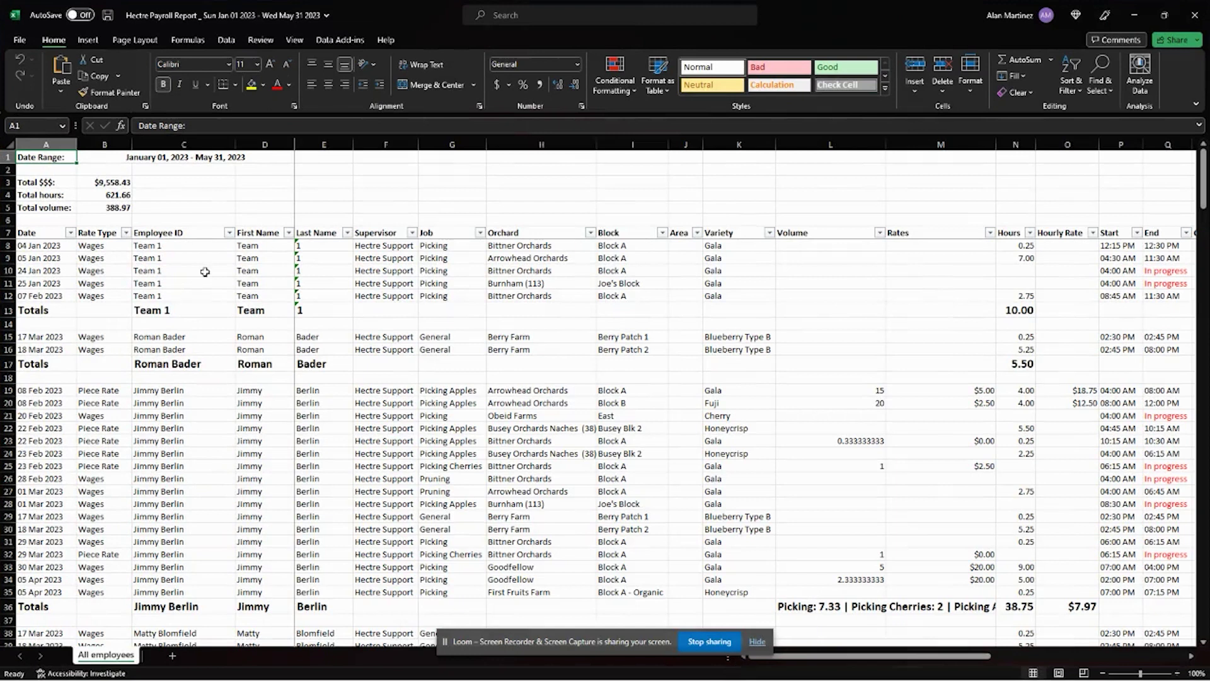
{"action": "left_click_drag", "start_coordinate": [61, 245], "coordinate": [1010, 416]}
{"action": "left_click", "coordinate": [945, 416]}
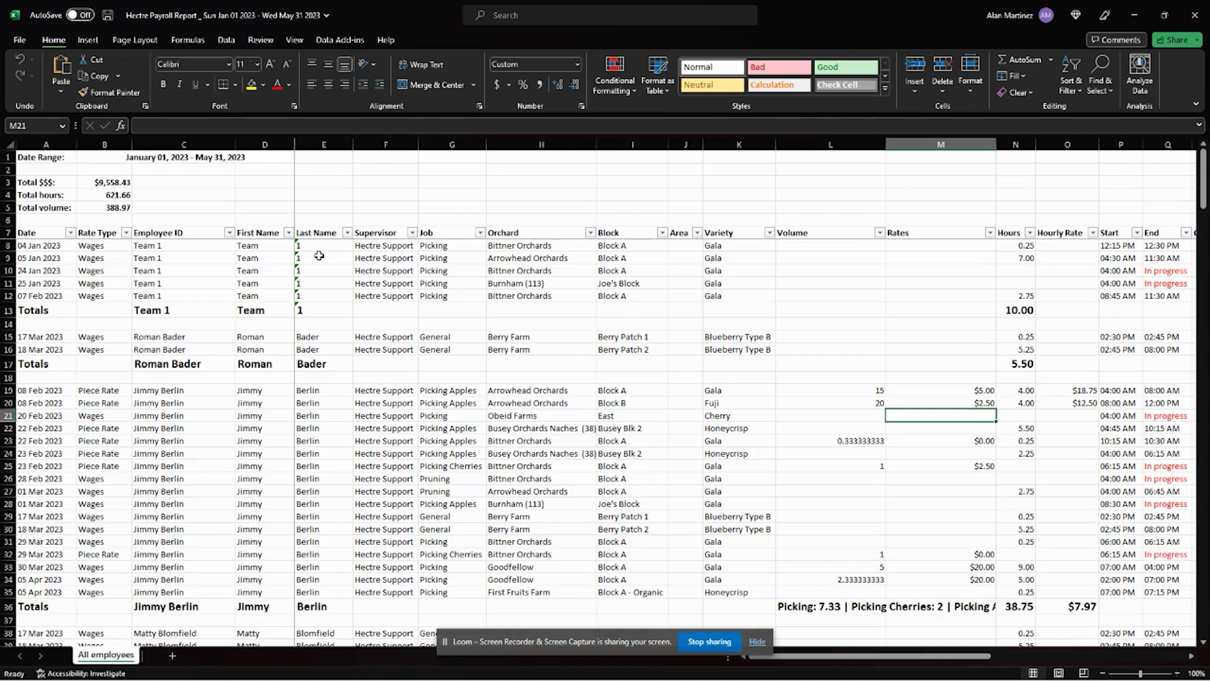
{"action": "scroll", "coordinate": [357, 406], "scroll_direction": "down", "scroll_amount": 11}
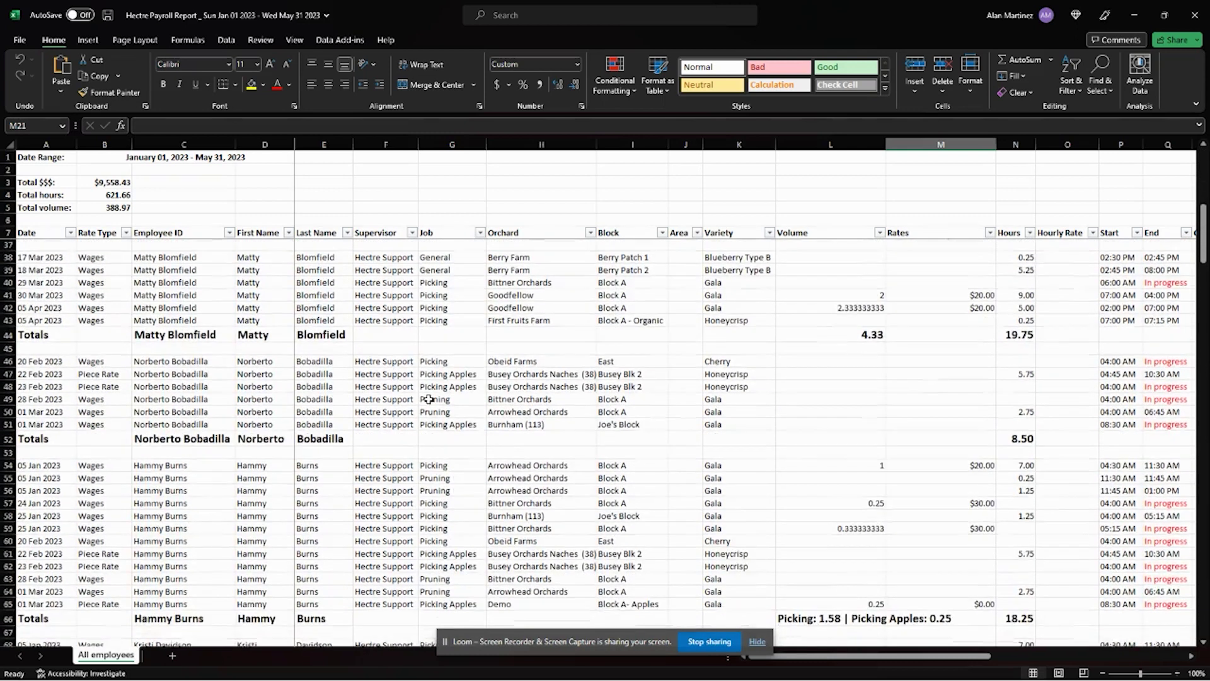
{"action": "scroll", "coordinate": [429, 397], "scroll_direction": "up", "scroll_amount": 11}
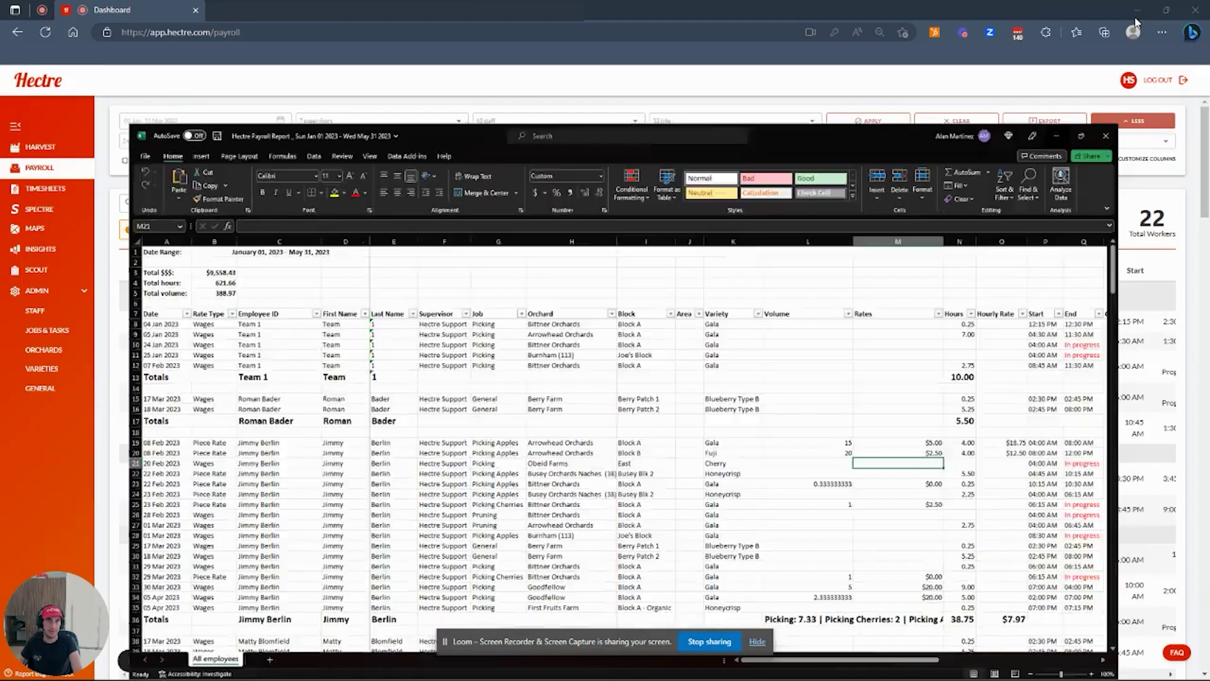
{"action": "left_click", "coordinate": [1133, 15]}
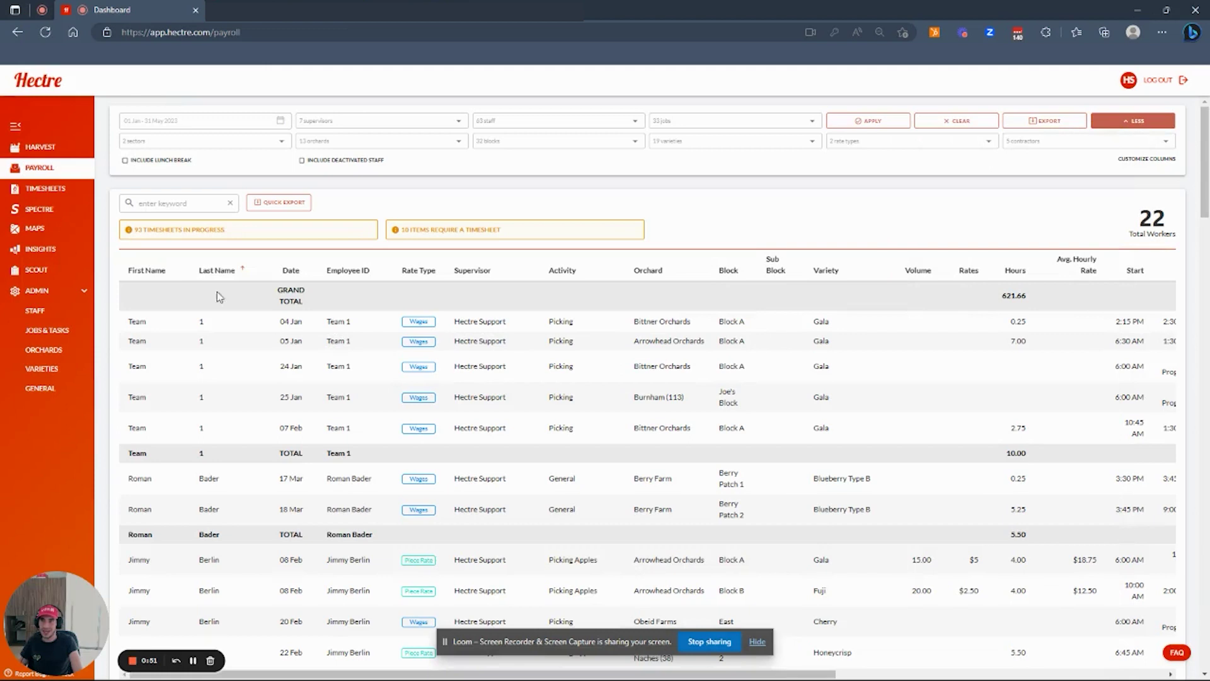
Quick-export the payroll table and open the downloaded payroll_table (24).csv in Excel.
{"action": "left_click", "coordinate": [280, 205]}
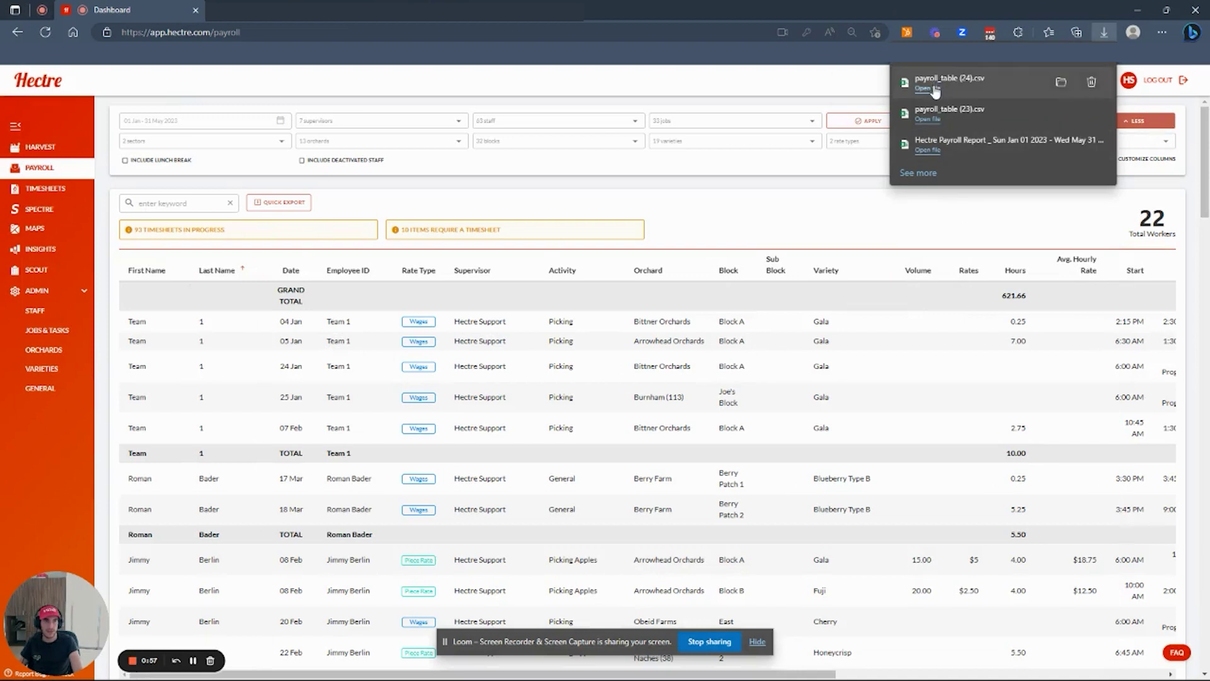
{"action": "right_click", "coordinate": [930, 235]}
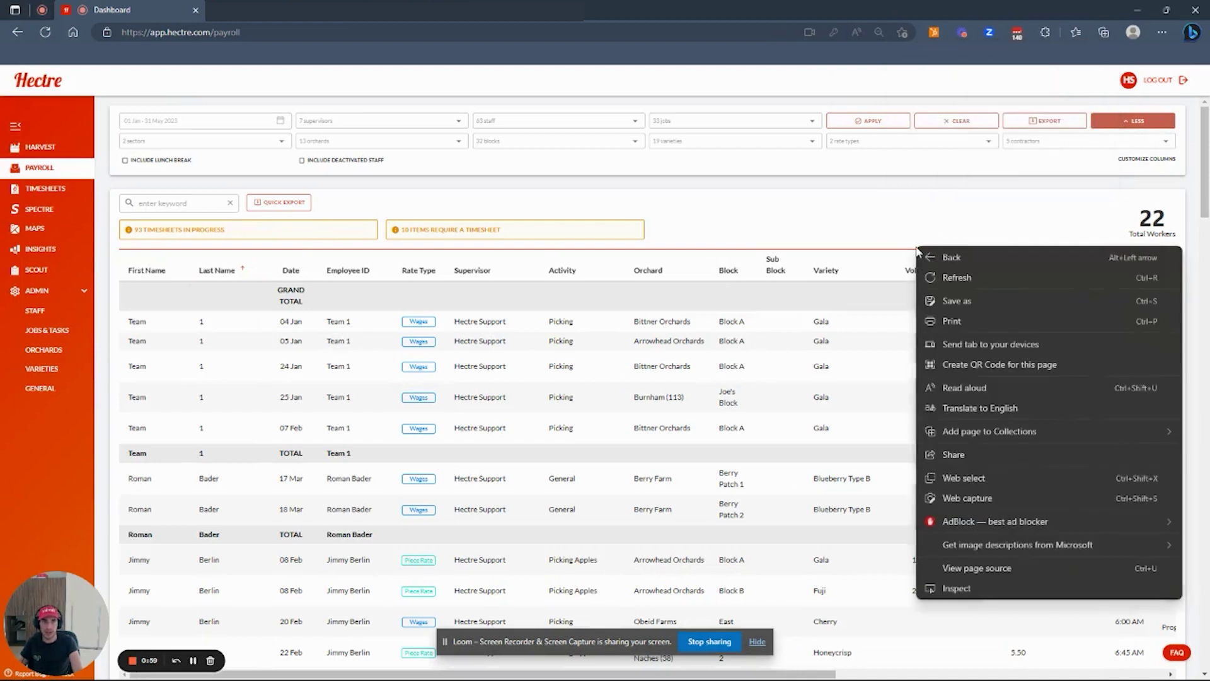
{"action": "left_click", "coordinate": [858, 253]}
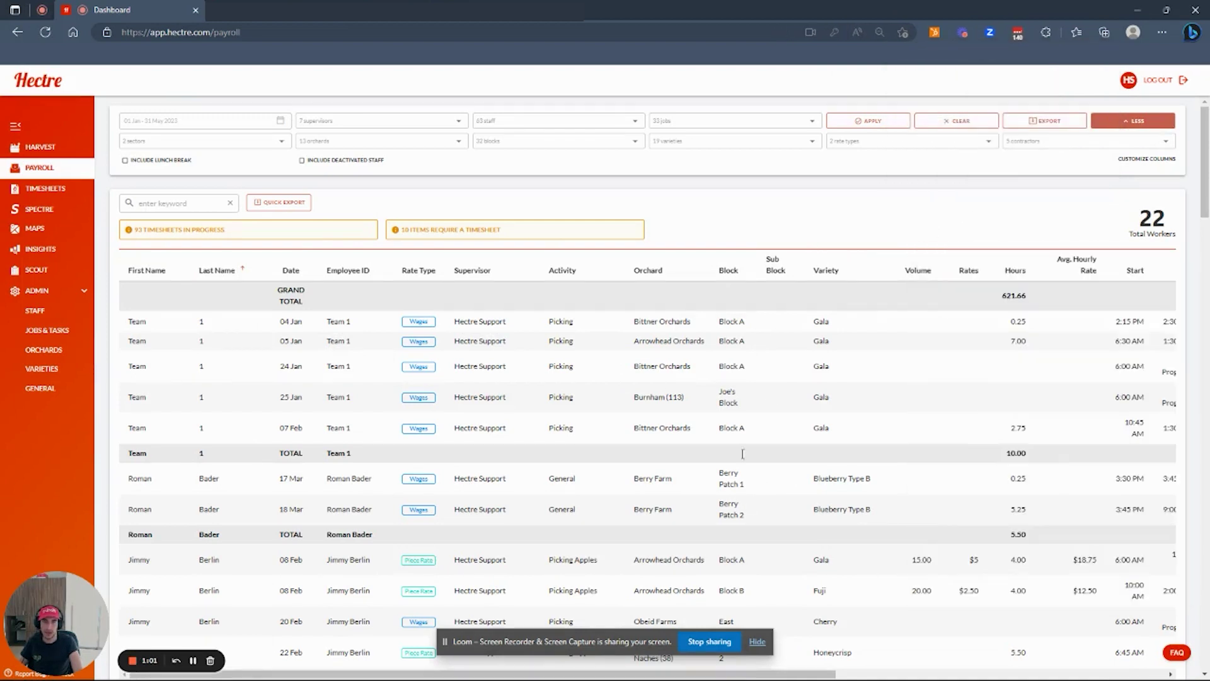
{"action": "left_click", "coordinate": [717, 665]}
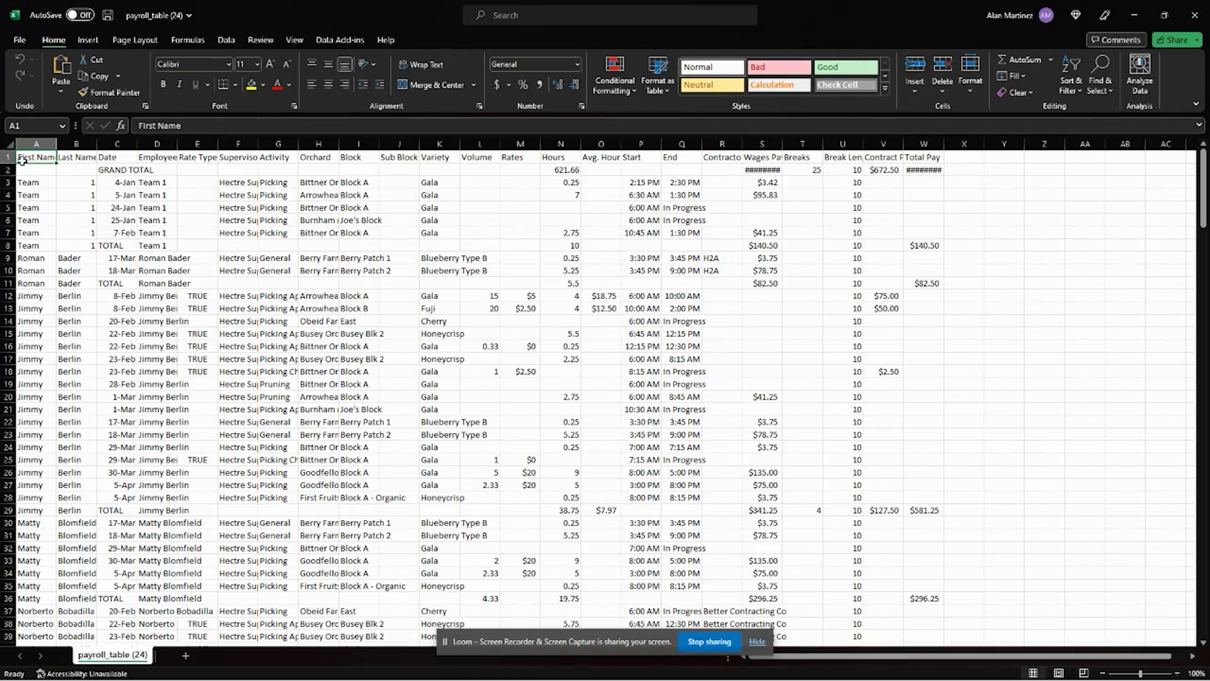
Check the header row from First Name to Total Pay, and return to Hectre's payroll page to point out column customization.
{"action": "left_click_drag", "start_coordinate": [32, 160], "coordinate": [918, 157]}
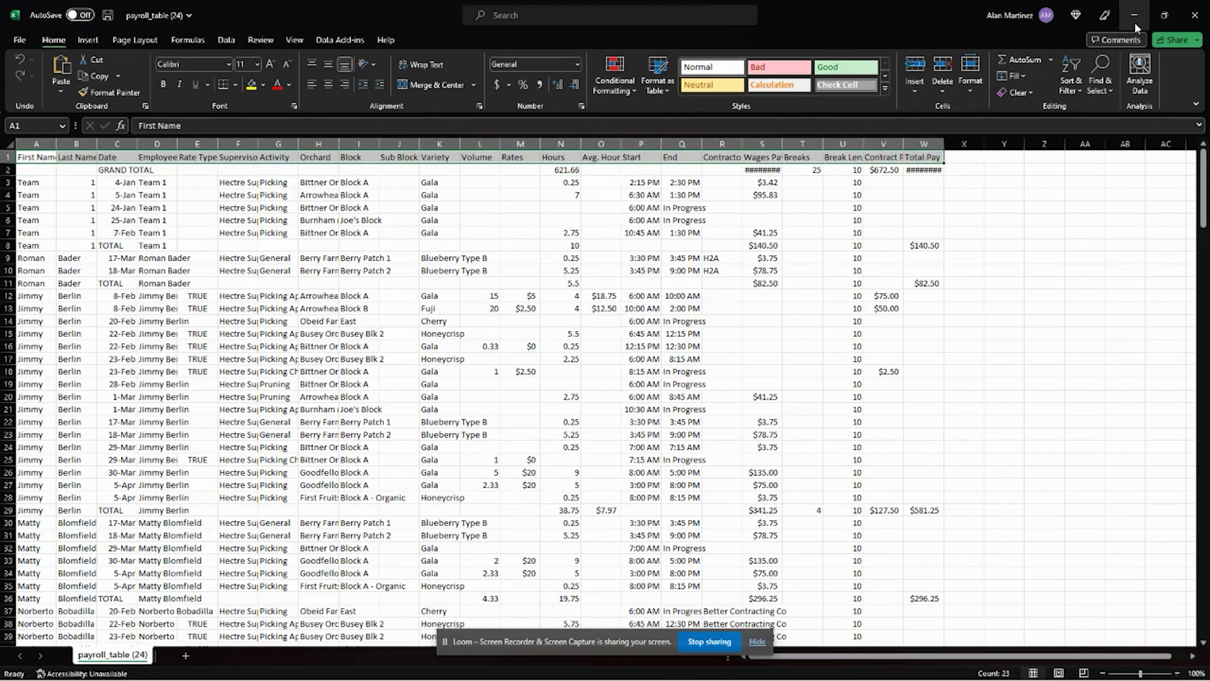
{"action": "left_click", "coordinate": [1134, 22]}
{"action": "left_click", "coordinate": [1134, 15]}
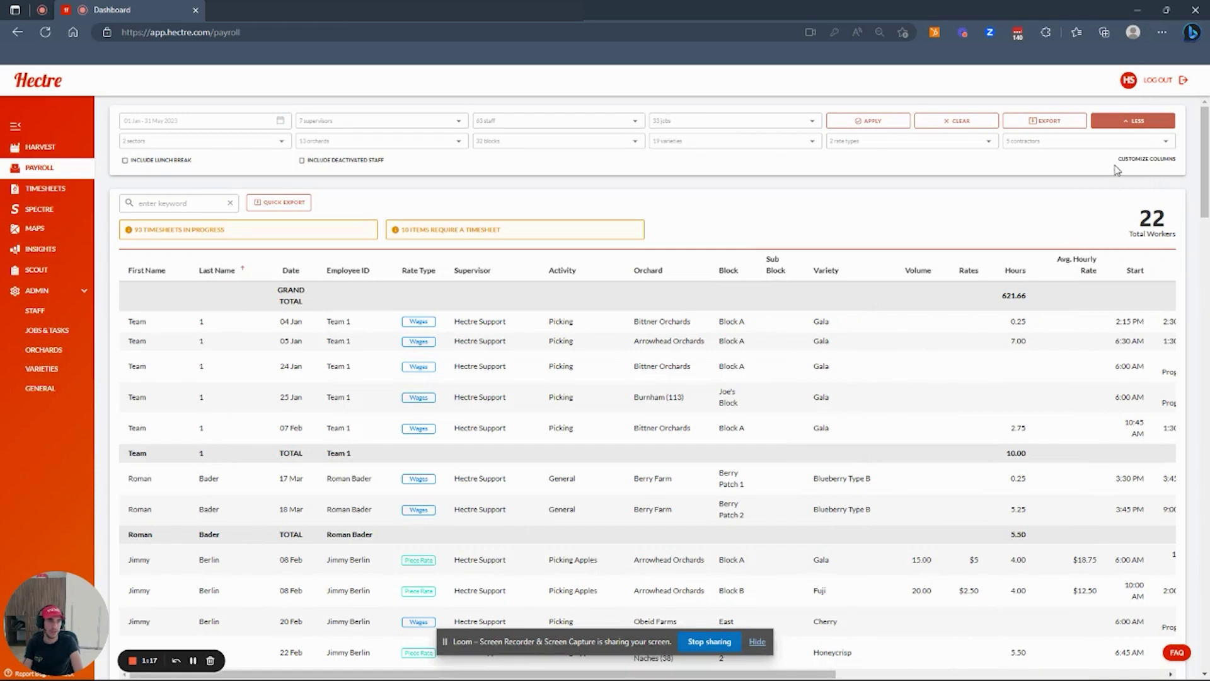
{"action": "left_click_drag", "start_coordinate": [1101, 161], "coordinate": [1185, 160]}
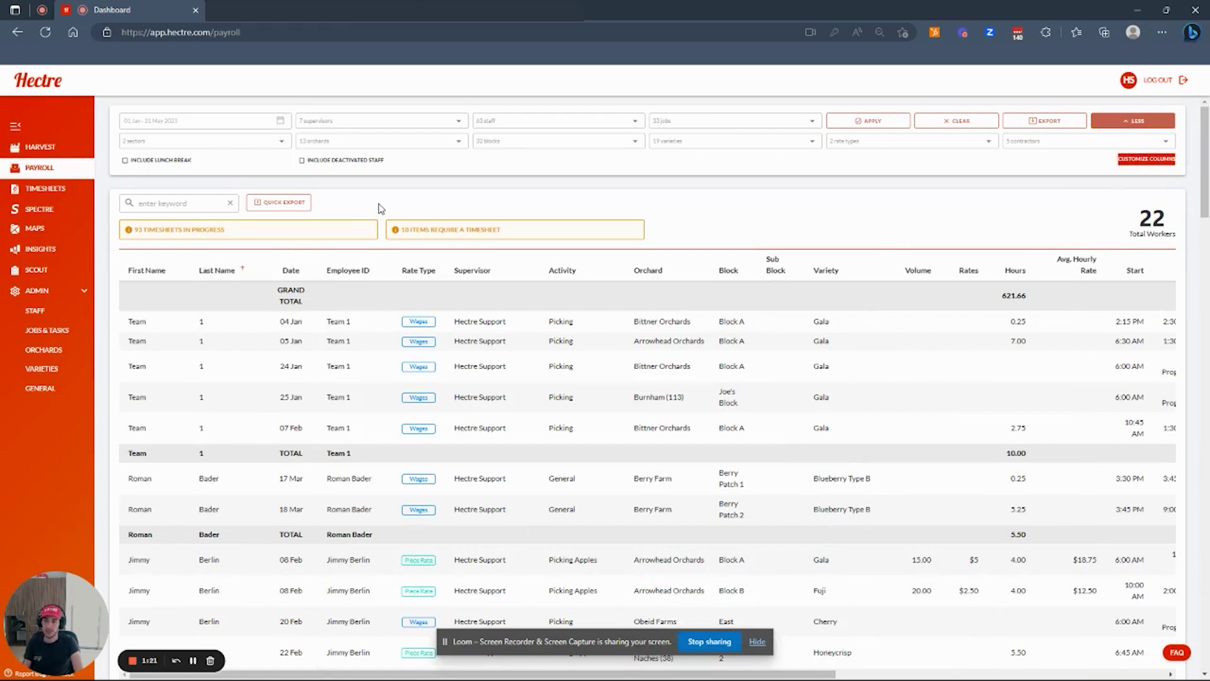
Export the timesheet report from the Timesheets page and show the browser's list of downloads.
{"action": "left_click", "coordinate": [31, 190]}
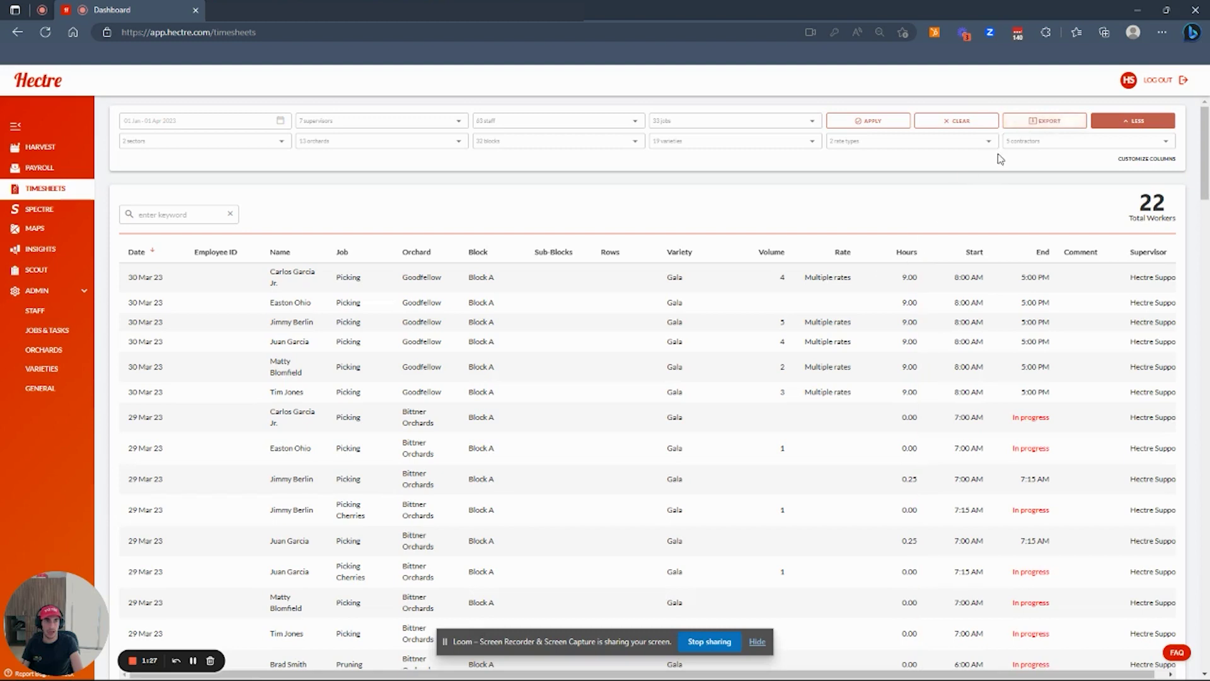
{"action": "left_click", "coordinate": [1040, 123]}
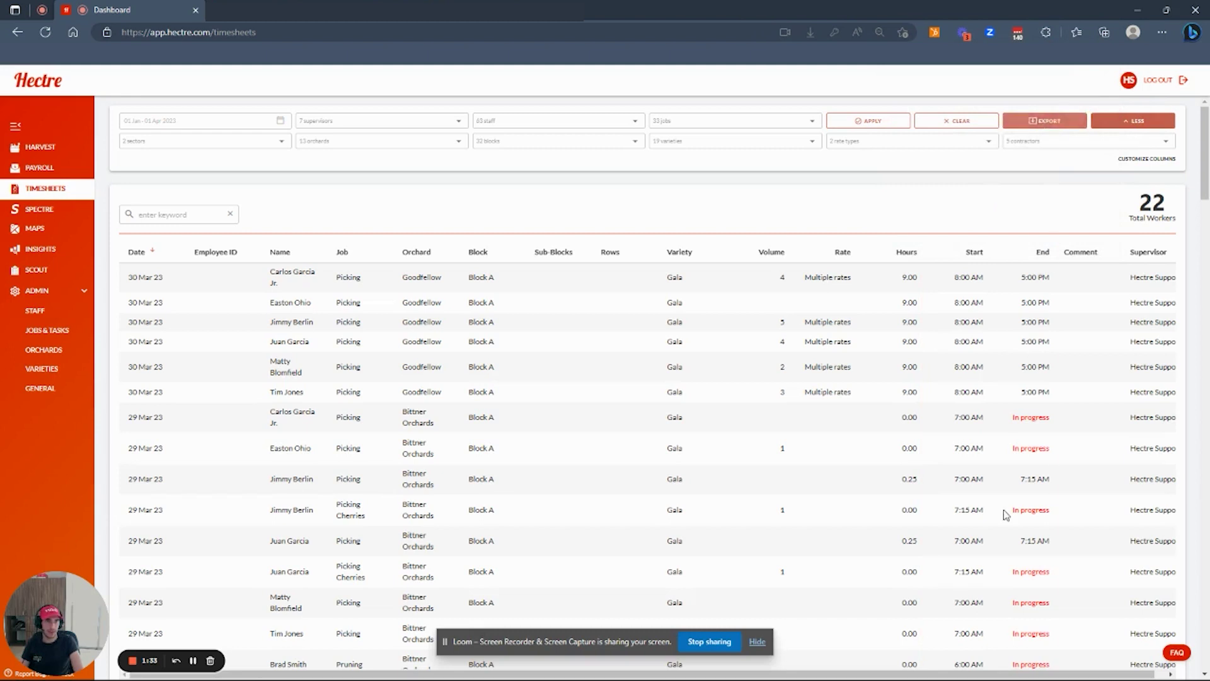
{"action": "mouse_move", "coordinate": [725, 674]}
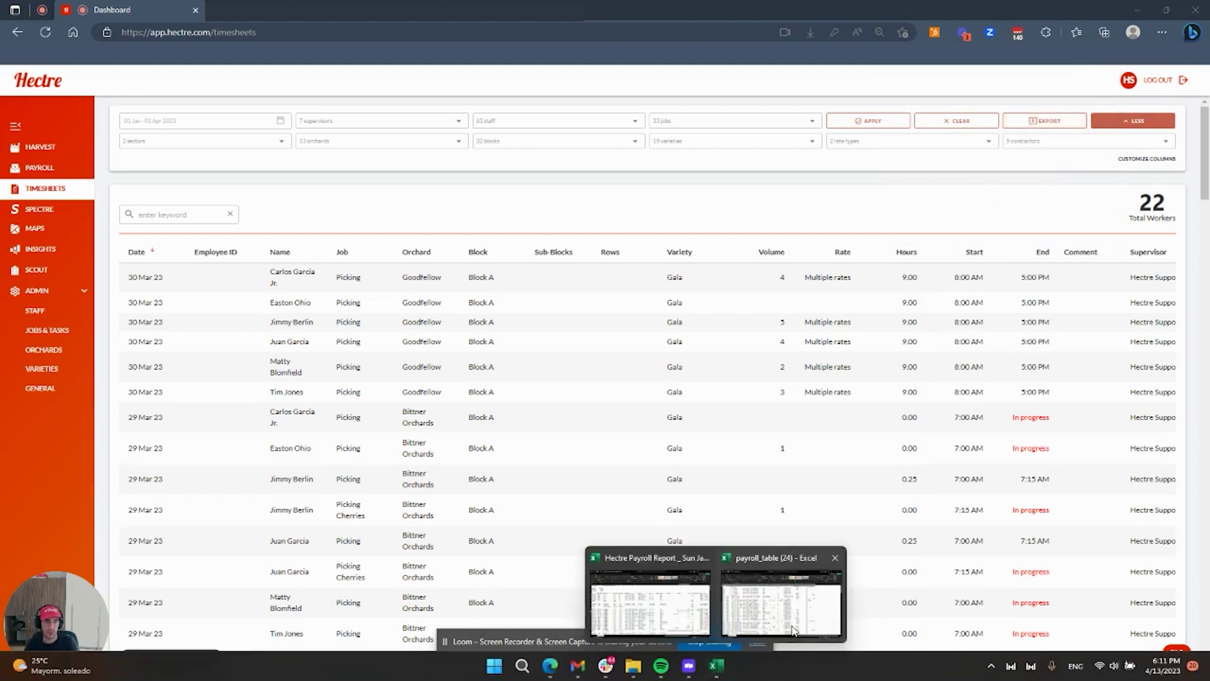
{"action": "left_click", "coordinate": [1077, 33]}
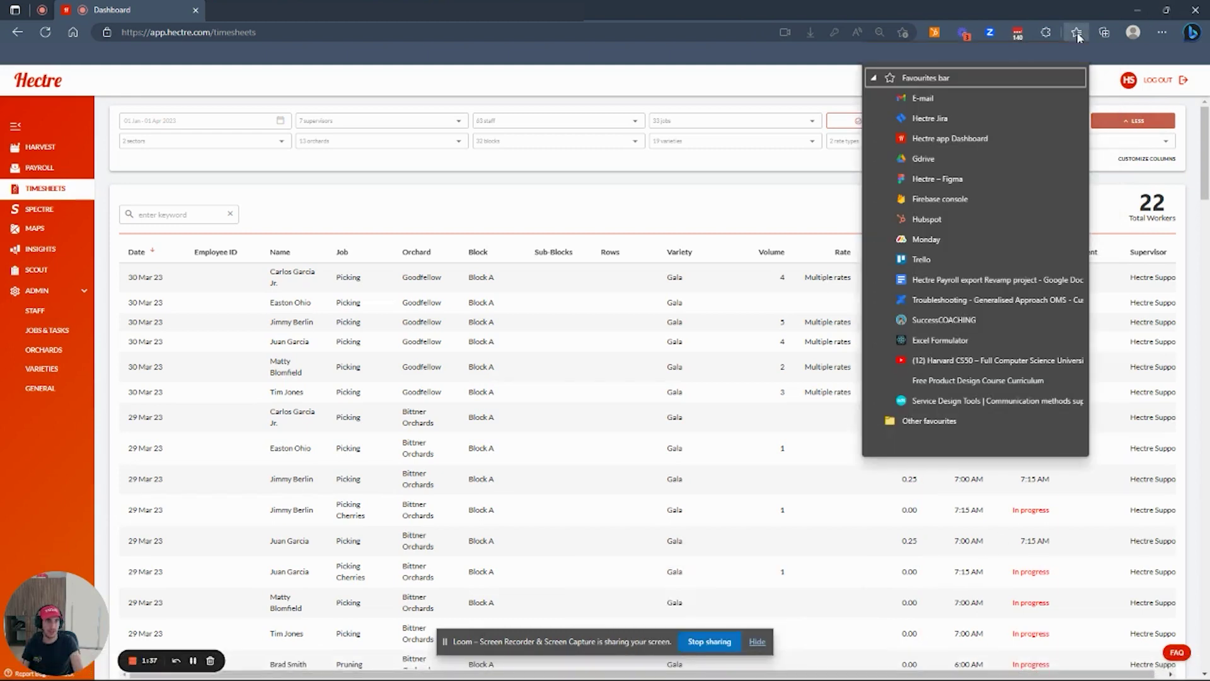
{"action": "left_click", "coordinate": [1161, 32]}
{"action": "left_click", "coordinate": [1026, 224]}
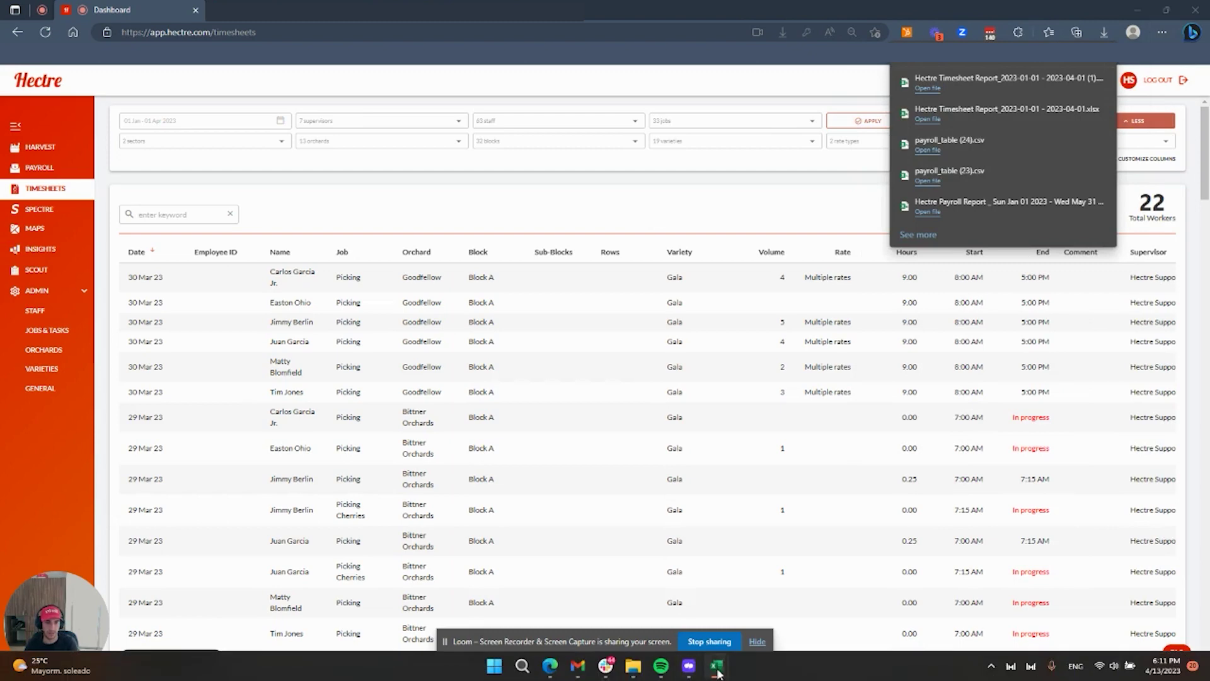
Switch to Excel to review the exported Hectre Timesheet Report's entries, and return to the Timesheets page.
{"action": "left_click", "coordinate": [707, 673]}
{"action": "left_click", "coordinate": [573, 401]}
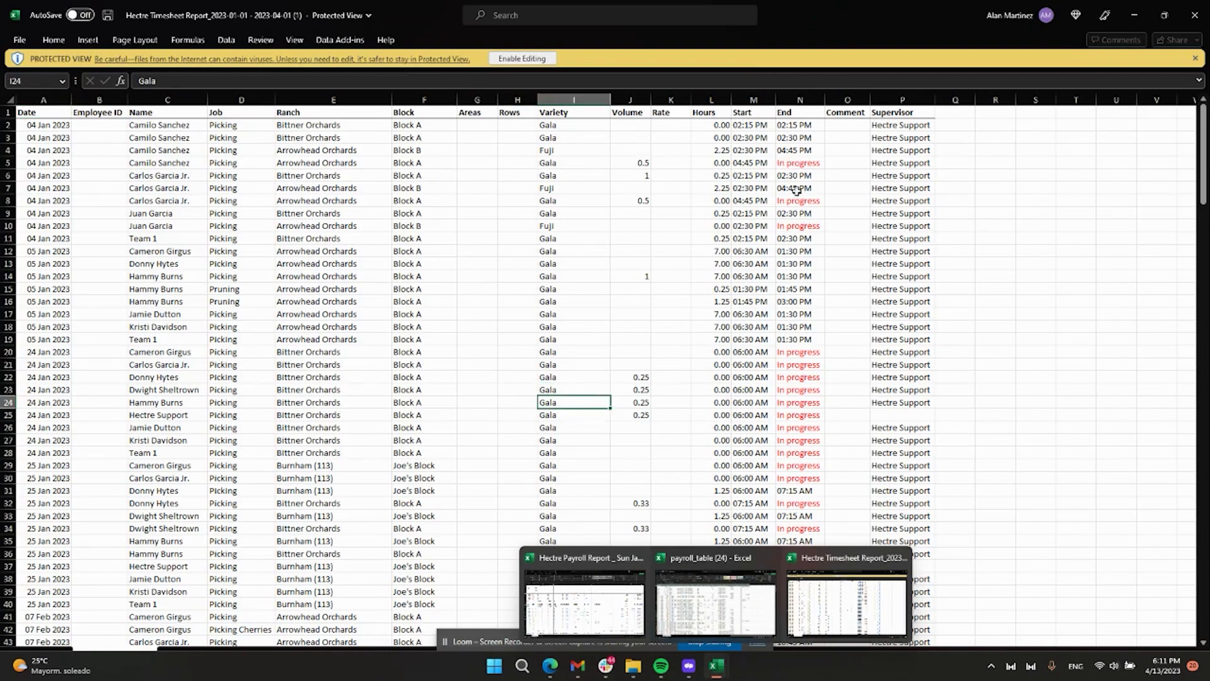
{"action": "left_click", "coordinate": [811, 288]}
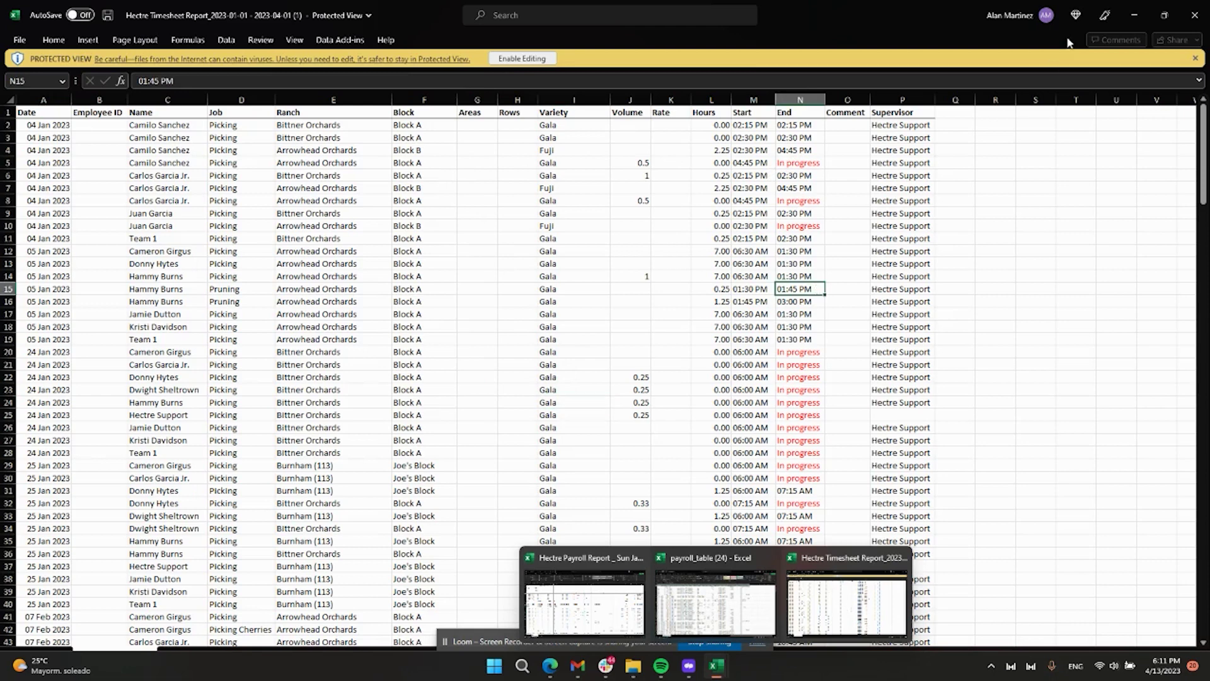
{"action": "left_click", "coordinate": [1132, 17]}
{"action": "left_click", "coordinate": [1132, 15]}
{"action": "left_click", "coordinate": [815, 391]}
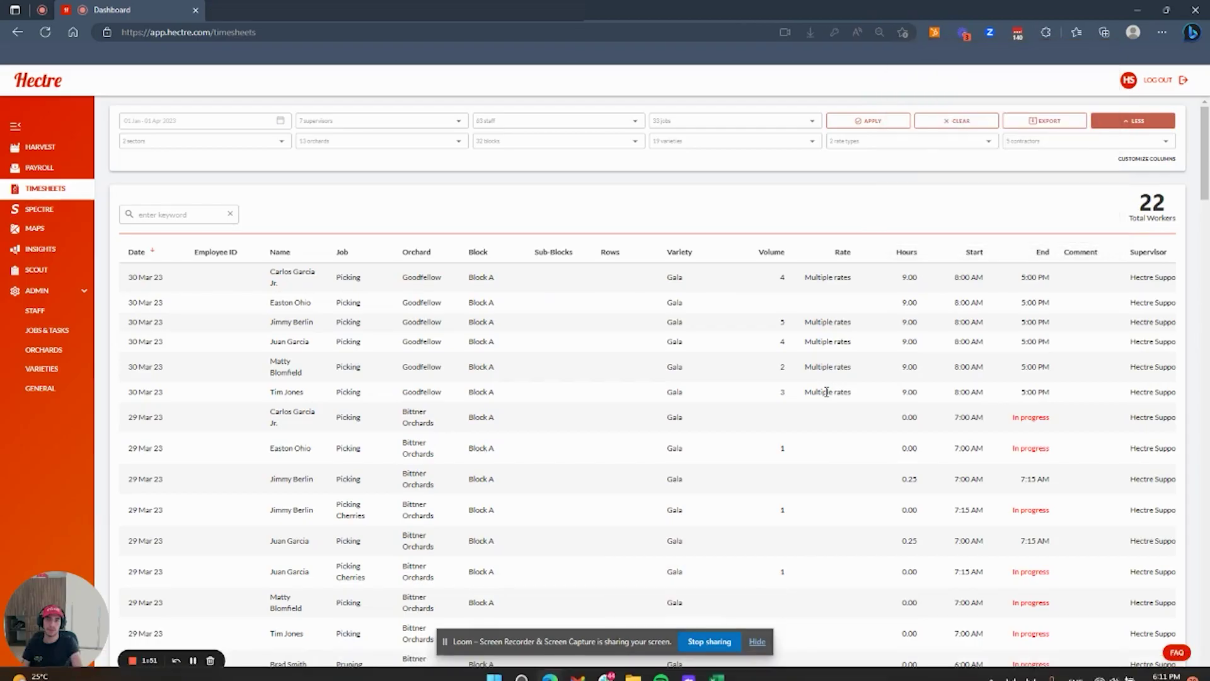